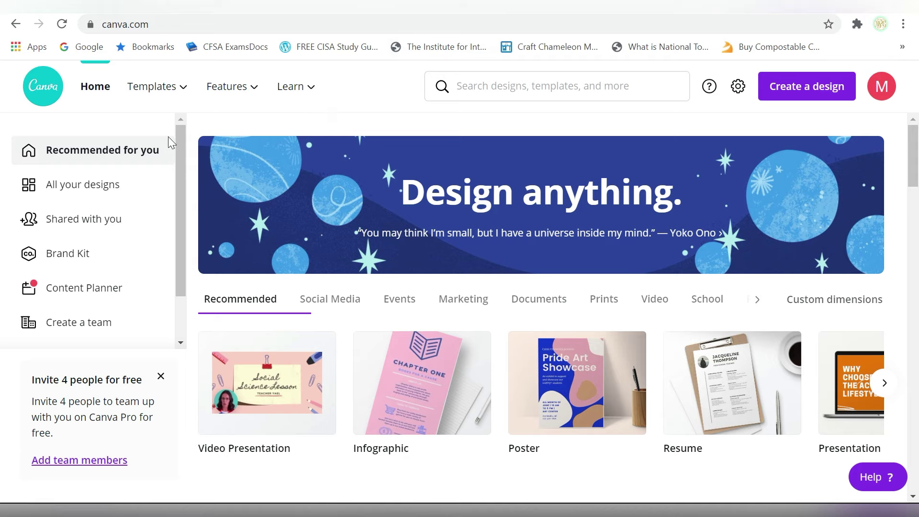
Open the MOM design from All your designs and delete its photo collage
click(96, 184)
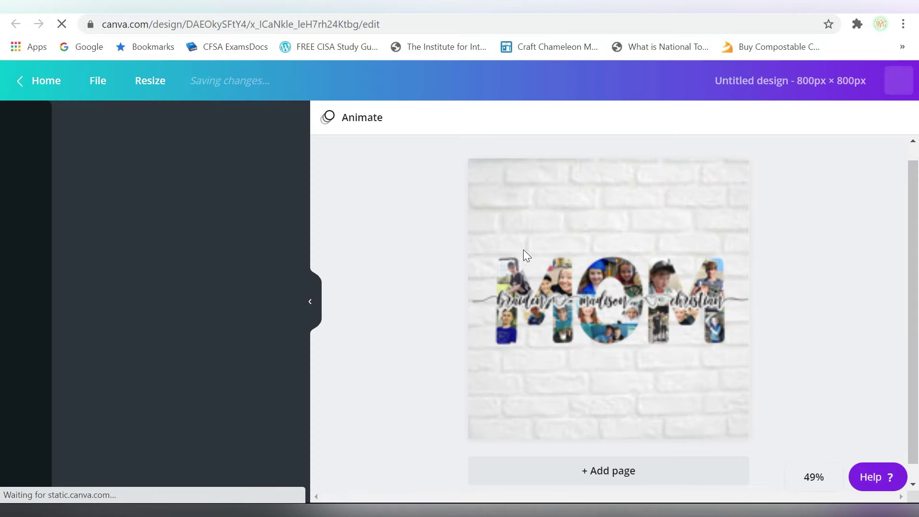
click(522, 249)
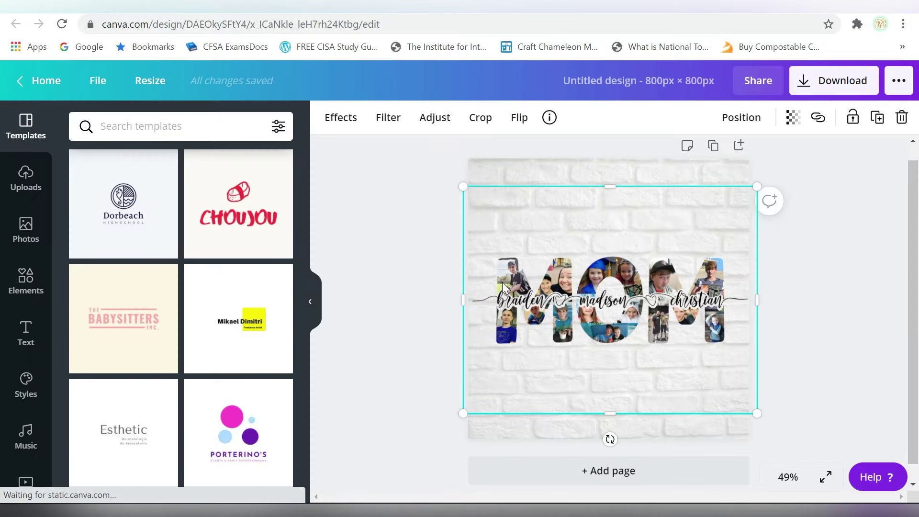
key(Delete)
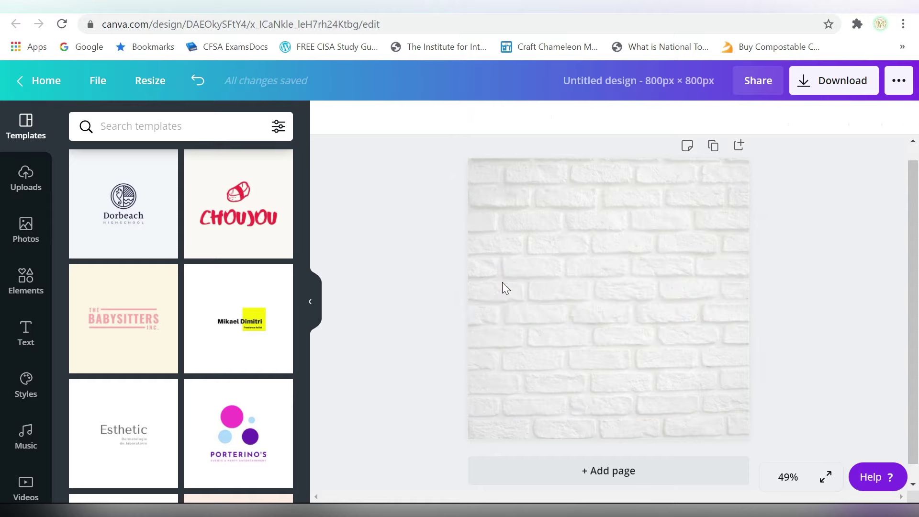
Add the navy moon T-shirt photo from Uploads and stretch it across the page width
click(27, 179)
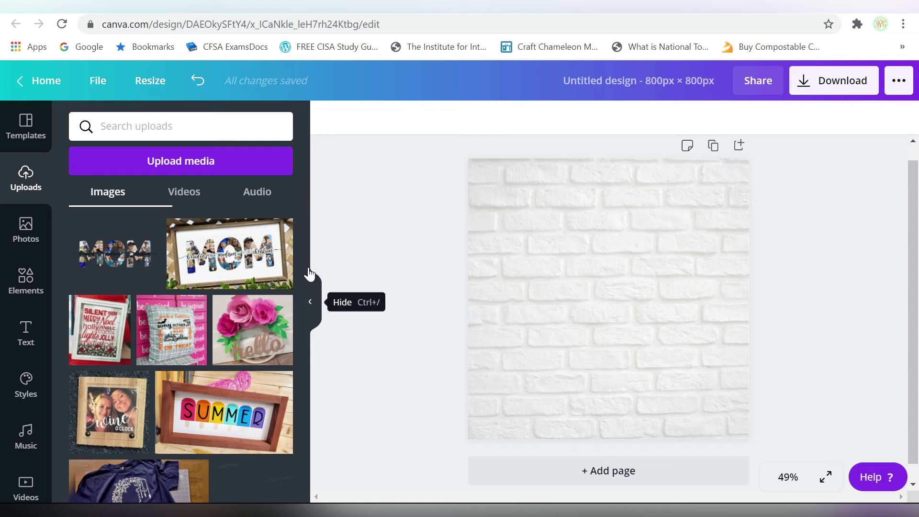
drag(305, 254, 300, 295)
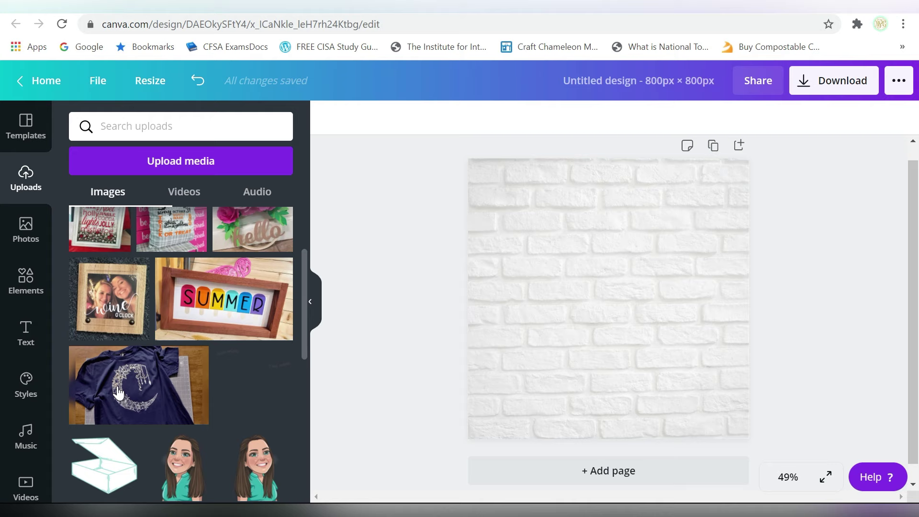
click(157, 386)
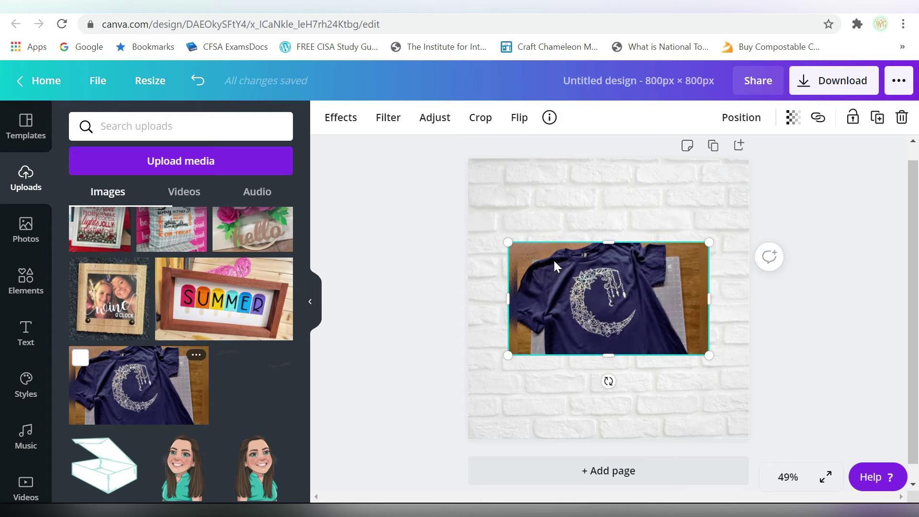
drag(499, 238, 461, 215)
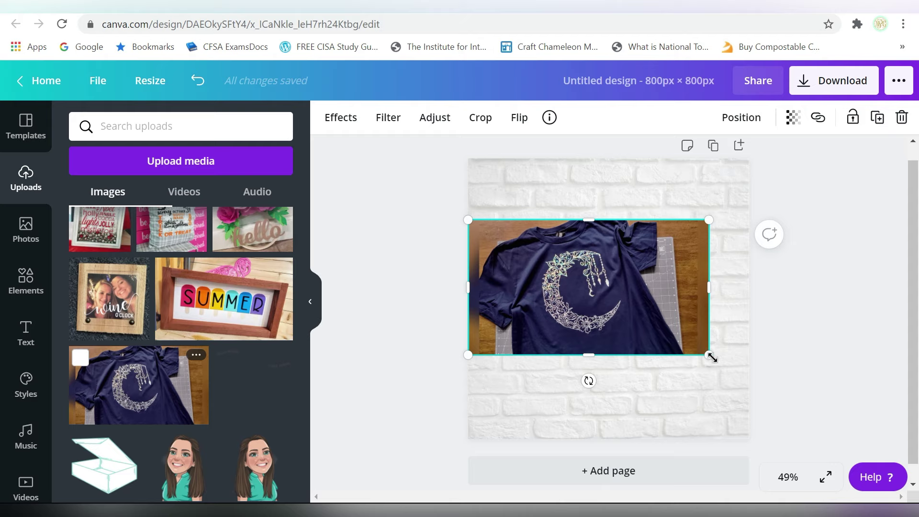
drag(710, 358, 739, 395)
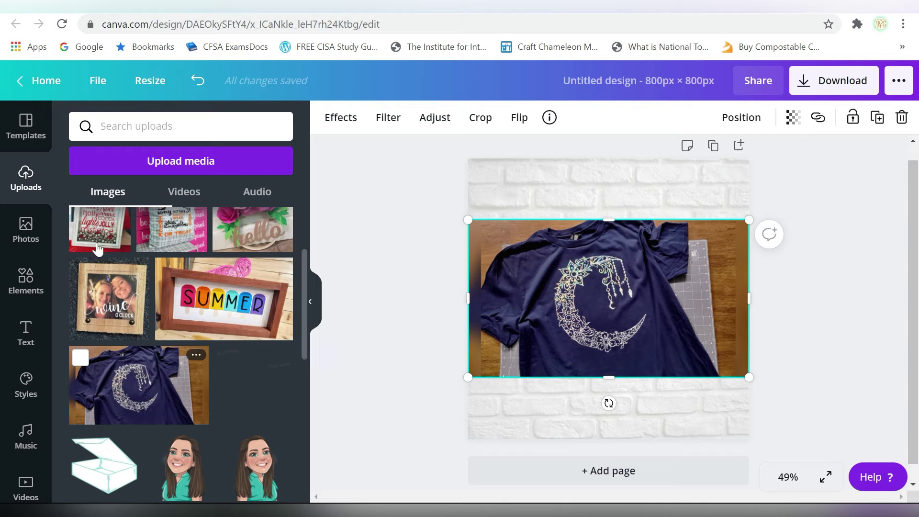
Start a device upload and browse to OneDrive Downloads > Downloads Folder 062620
click(189, 163)
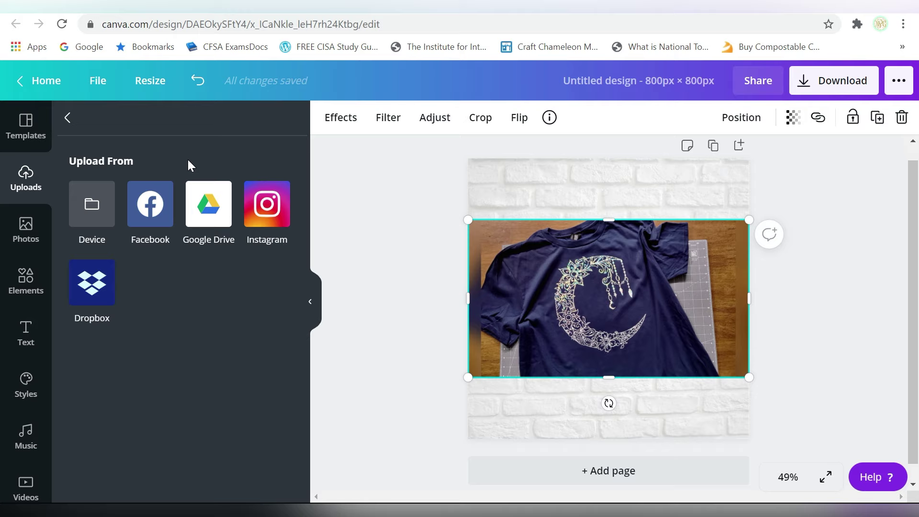
click(99, 203)
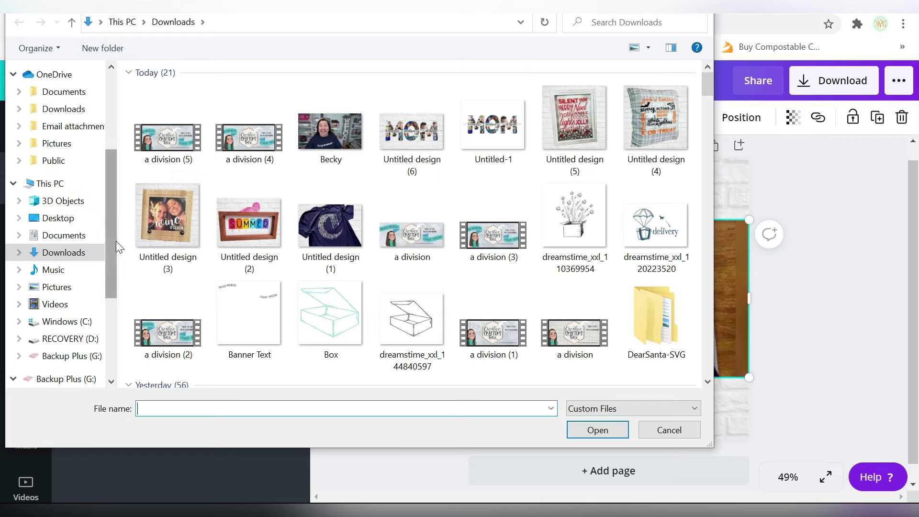
drag(116, 241, 111, 291)
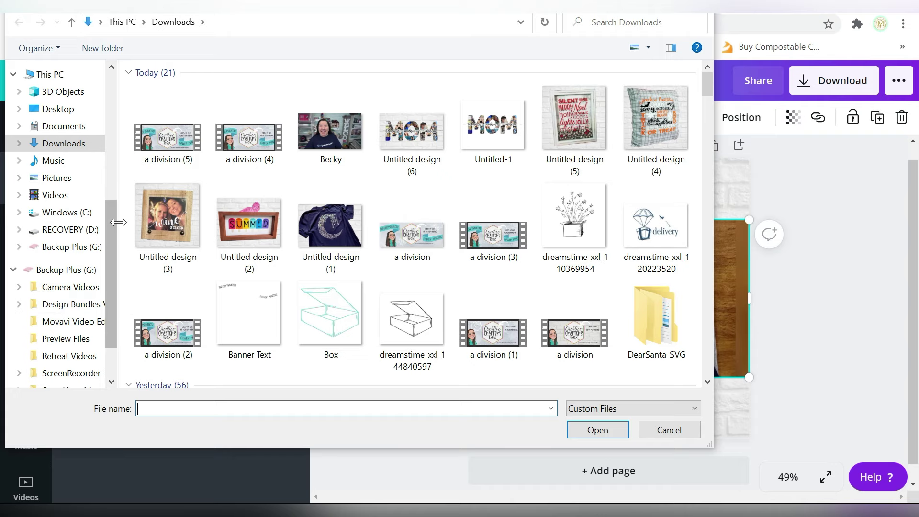
scroll(67, 220, up, 4)
click(67, 219)
double_click(250, 102)
Switch the folder to large icons and upload the grey sunflower shirt photo 20200523_162811
right_click(512, 102)
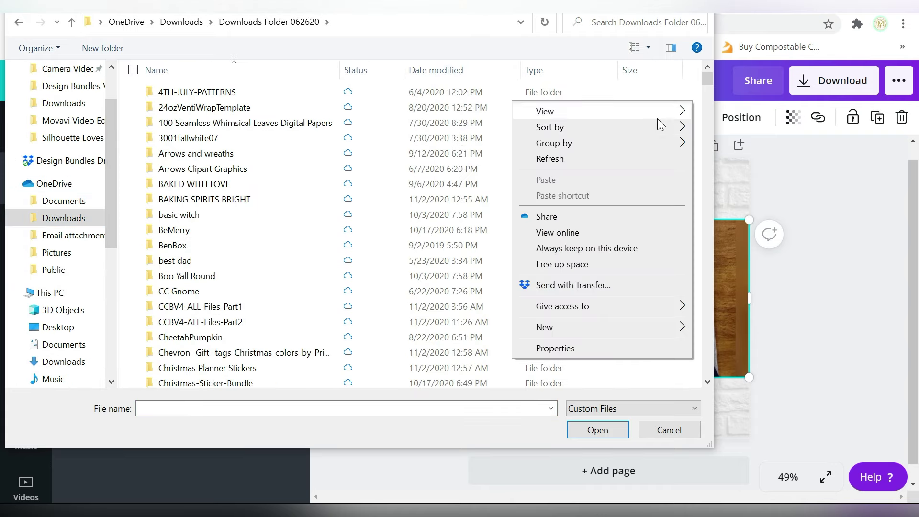
mouse_move(657, 119)
click(713, 122)
mouse_move(712, 79)
mouse_down()
mouse_move(711, 113)
mouse_move(708, 88)
mouse_up()
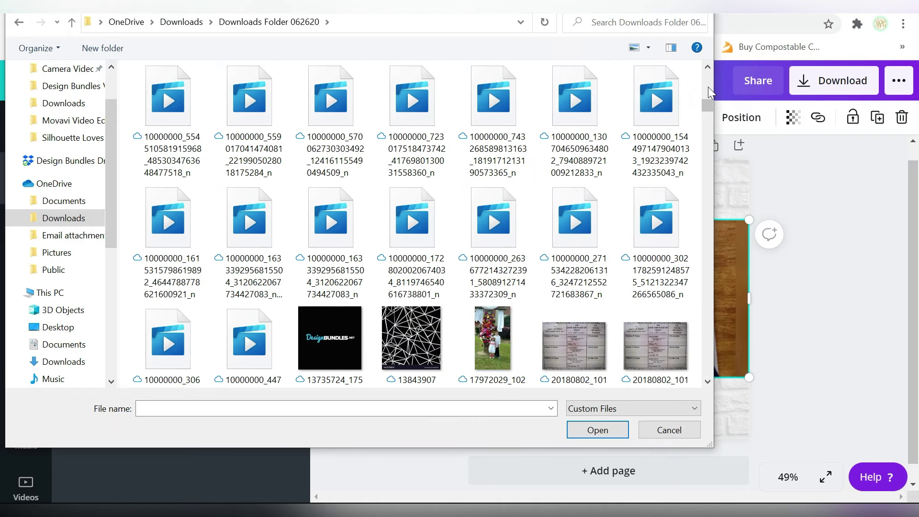
key(Down)
key(Down)
key(Down)
key(Down)
key(Down)
key(Down)
key(Down)
key(Down)
key(Down)
key(Down)
key(Down)
key(Down)
key(Down)
key(Down)
key(Down)
key(Down)
key(Down)
key(Down)
key(Down)
key(Down)
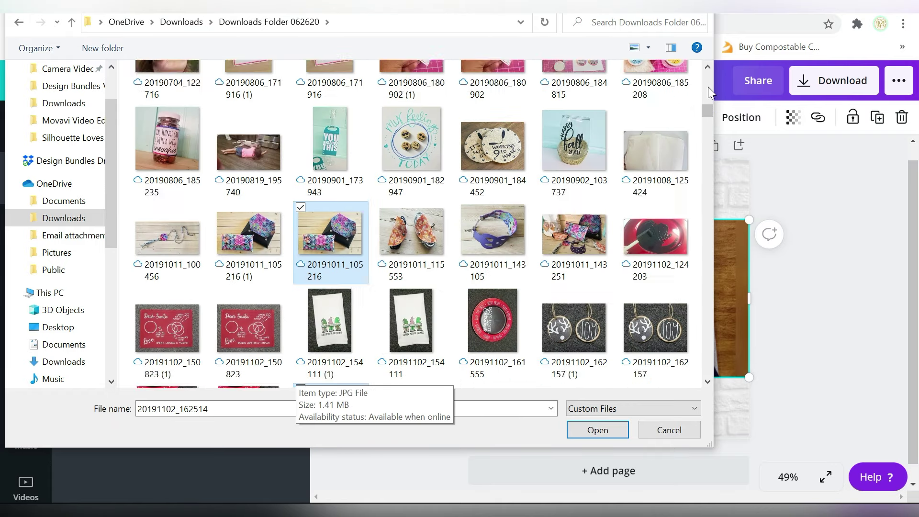
key(Down)
key(Down)
key(Down)
key(Down)
key(Down)
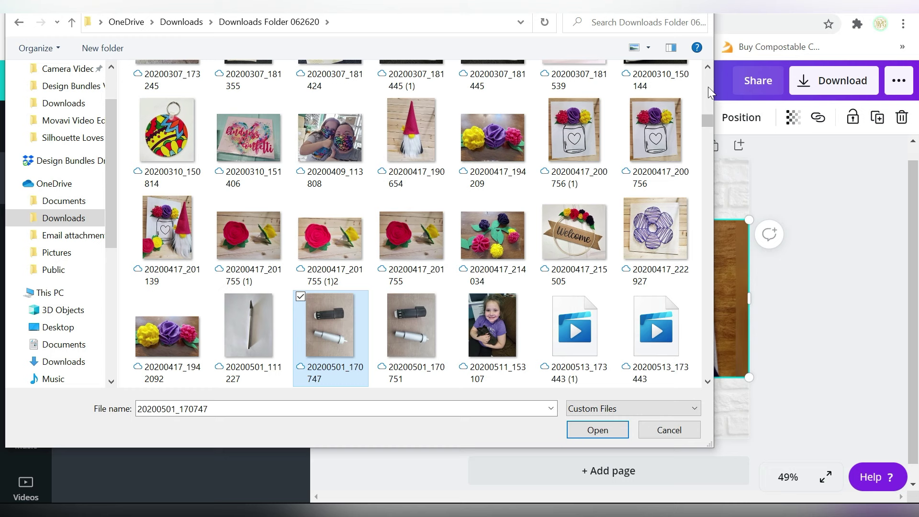
key(Page_Down)
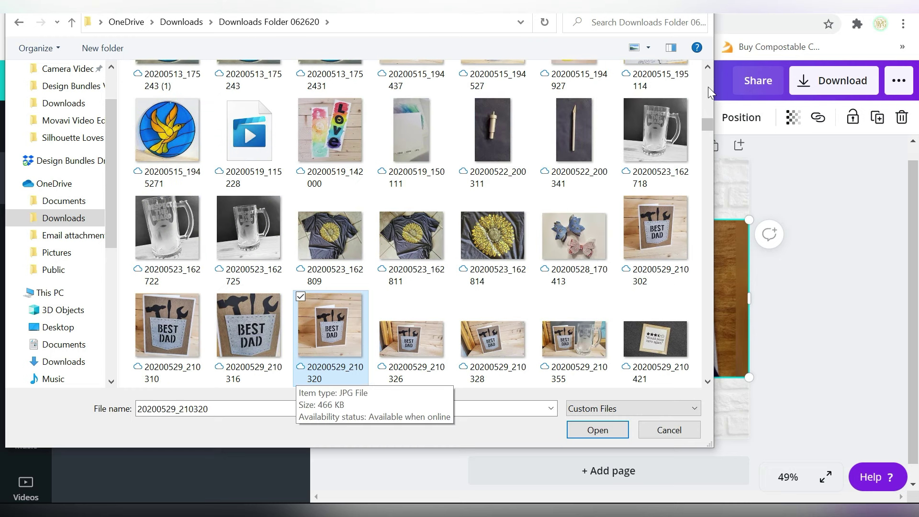
double_click(420, 231)
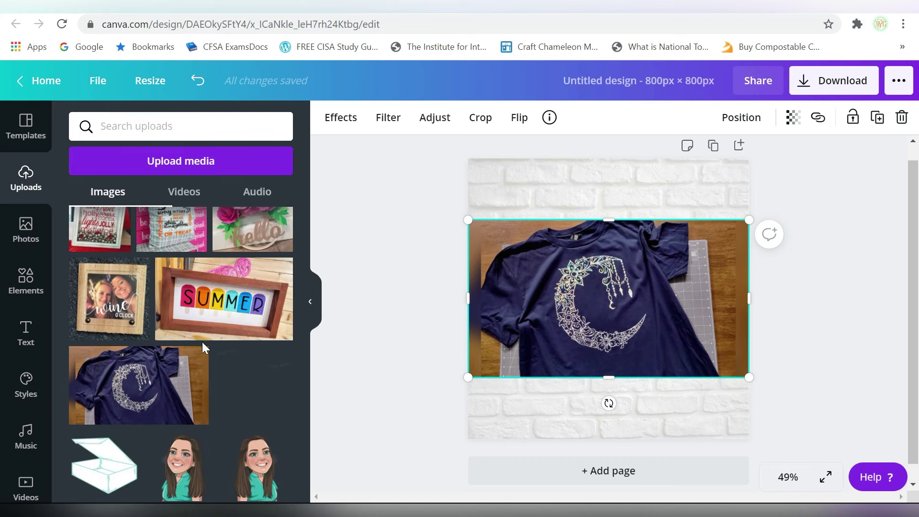
Delete the navy moon shirt and enlarge the grey sunflower shirt photo across the page
key(Delete)
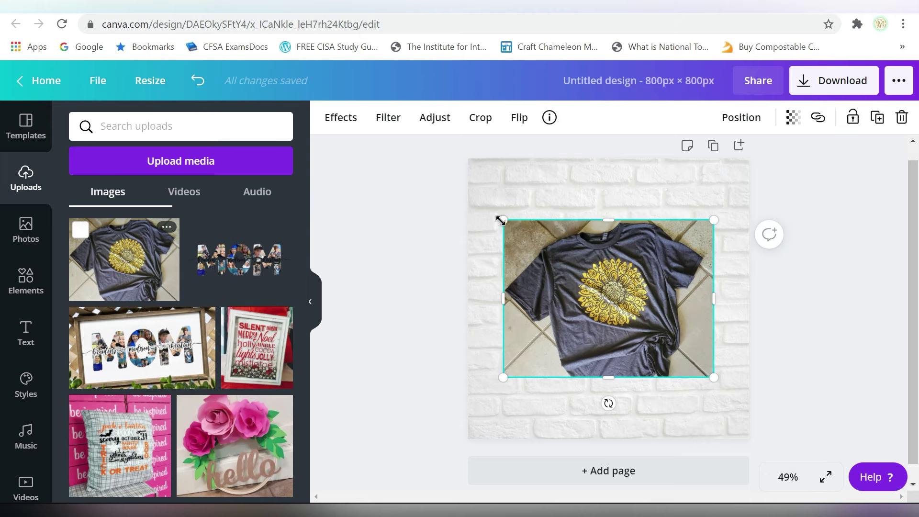
drag(501, 220, 458, 175)
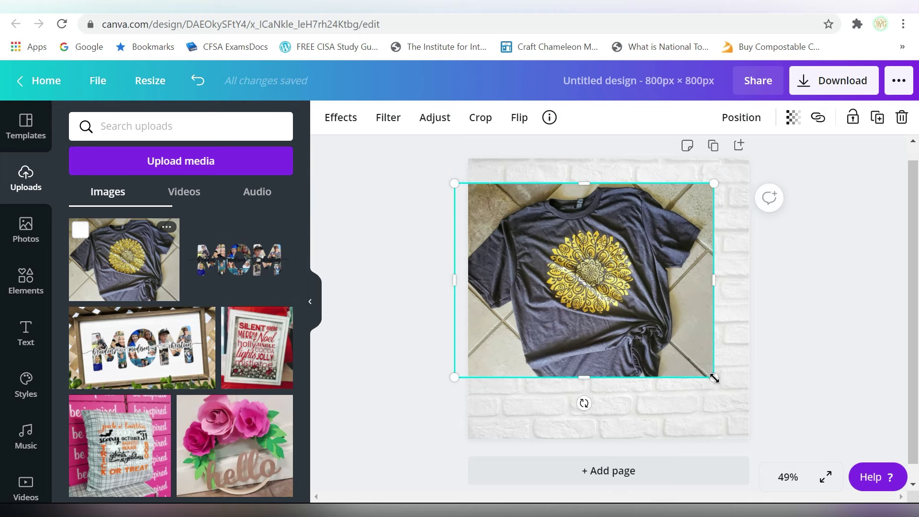
drag(714, 378, 760, 412)
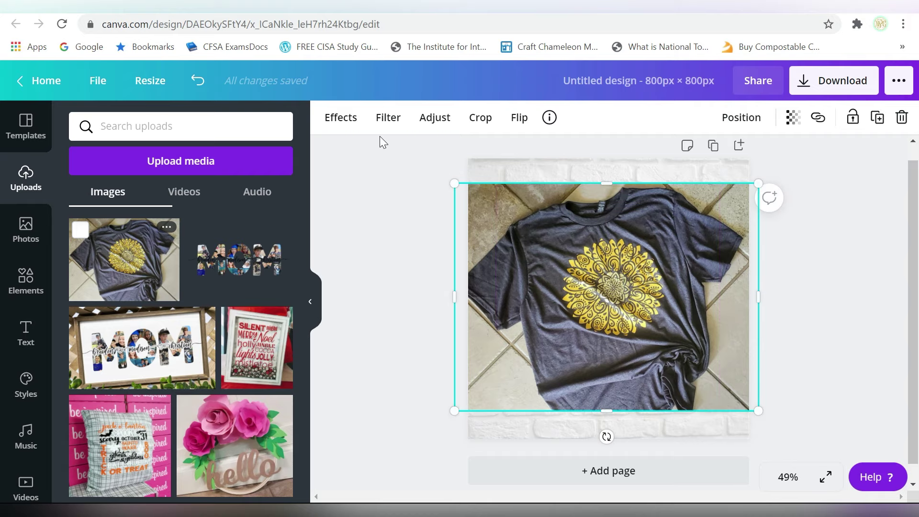
Apply Background Remover to the sunflower shirt photo, then enlarge it and move it down
click(335, 119)
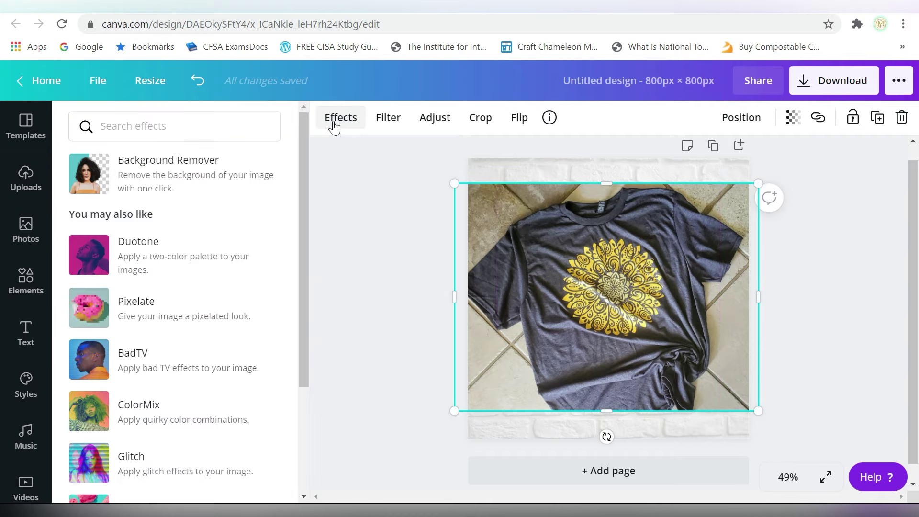
click(194, 172)
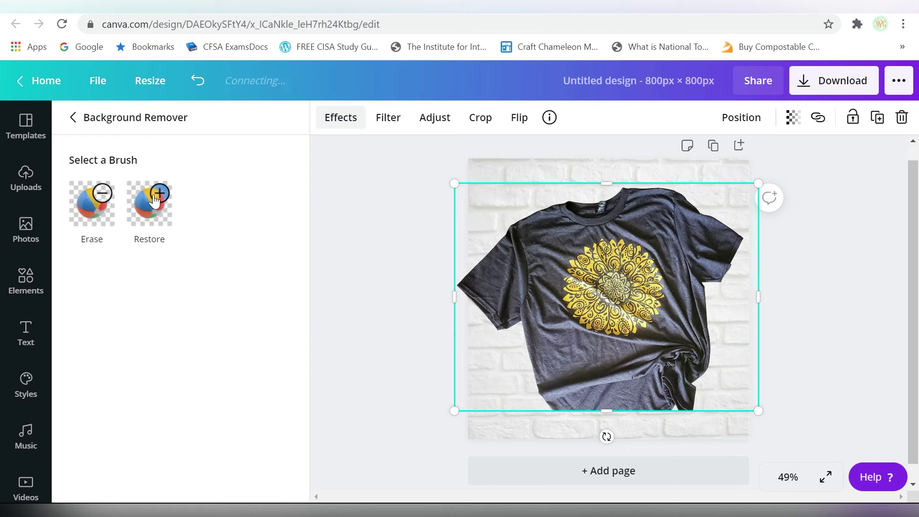
drag(764, 183, 774, 173)
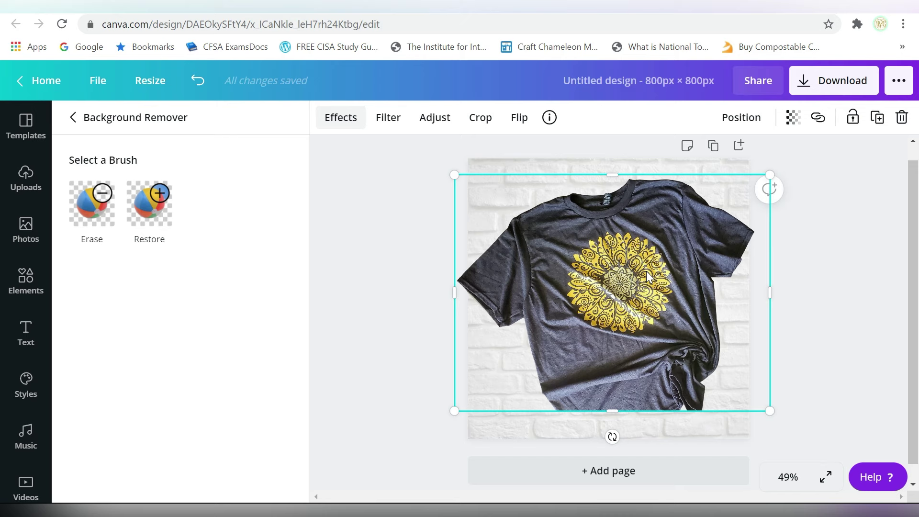
drag(651, 277, 651, 304)
Add an 'Add a heading' text box to the design
click(566, 192)
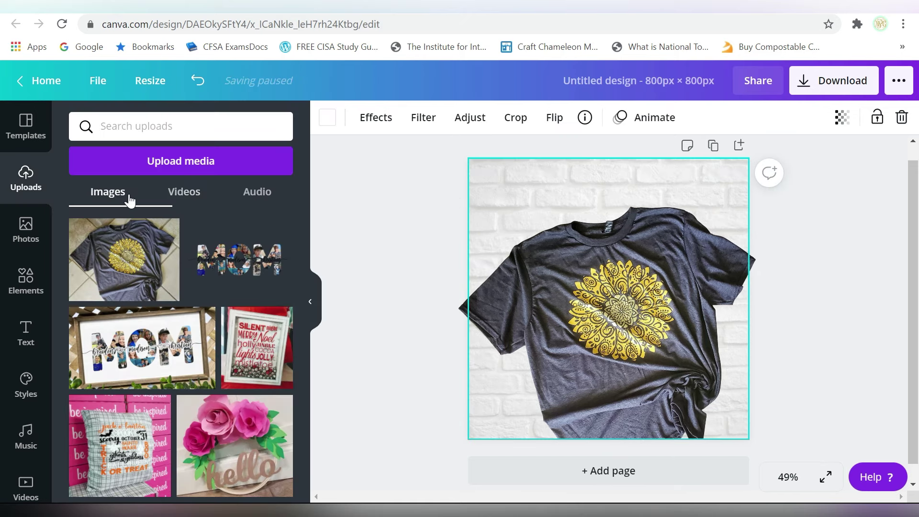
click(26, 333)
click(281, 201)
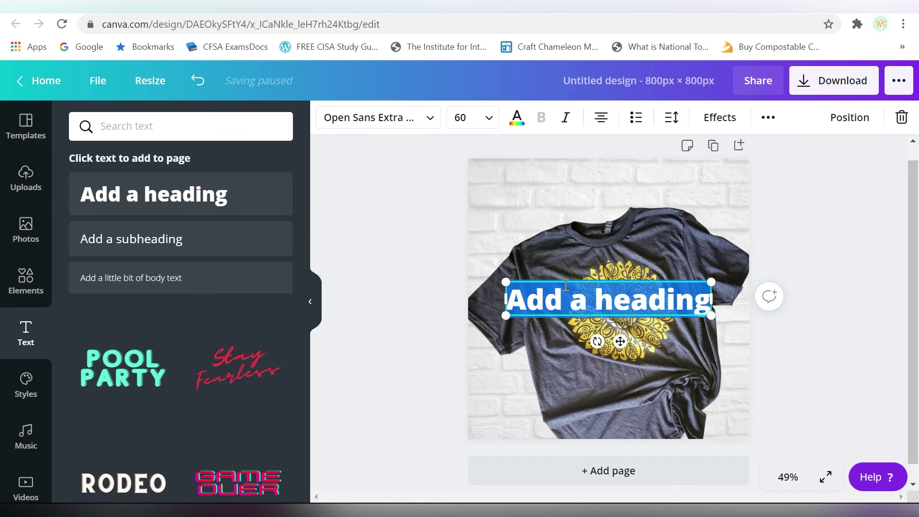
Search Elements for 'banner', try placing a teal ribbon, then delete it
click(26, 283)
click(109, 190)
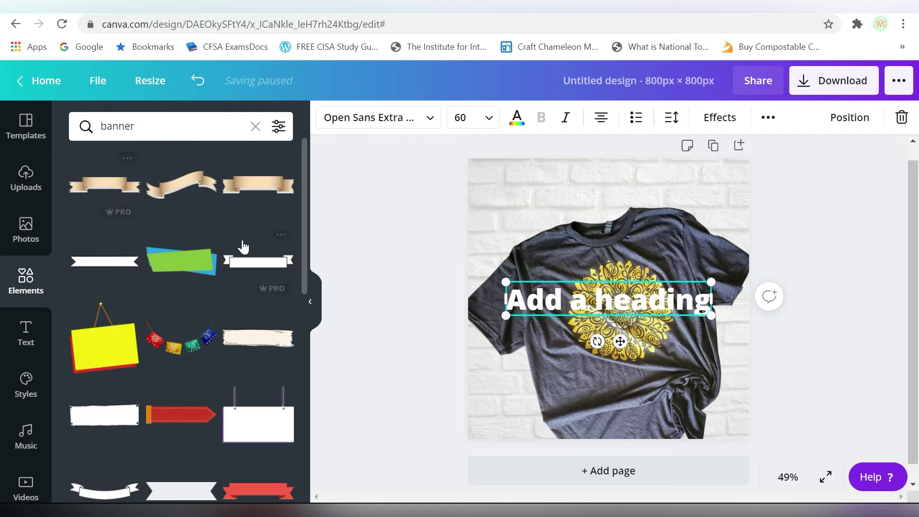
scroll(303, 319, down, 8)
scroll(300, 389, down, 8)
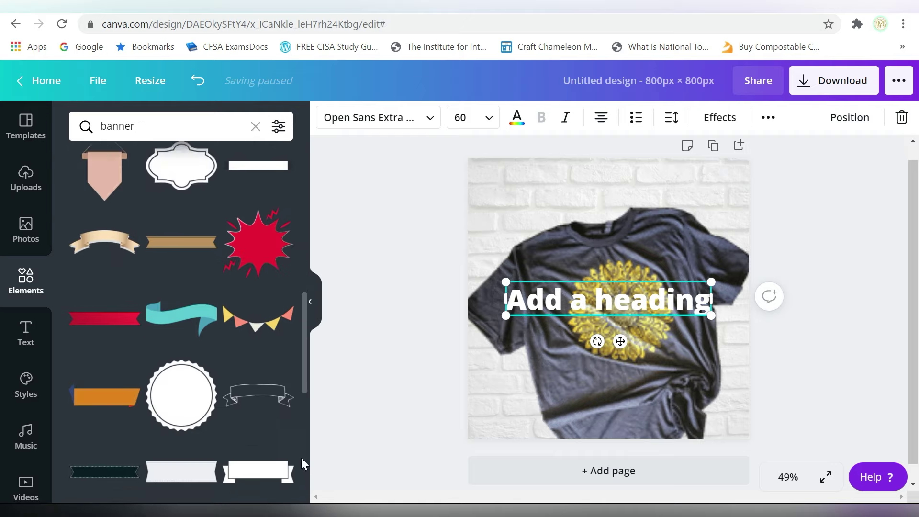
scroll(303, 498, up, 5)
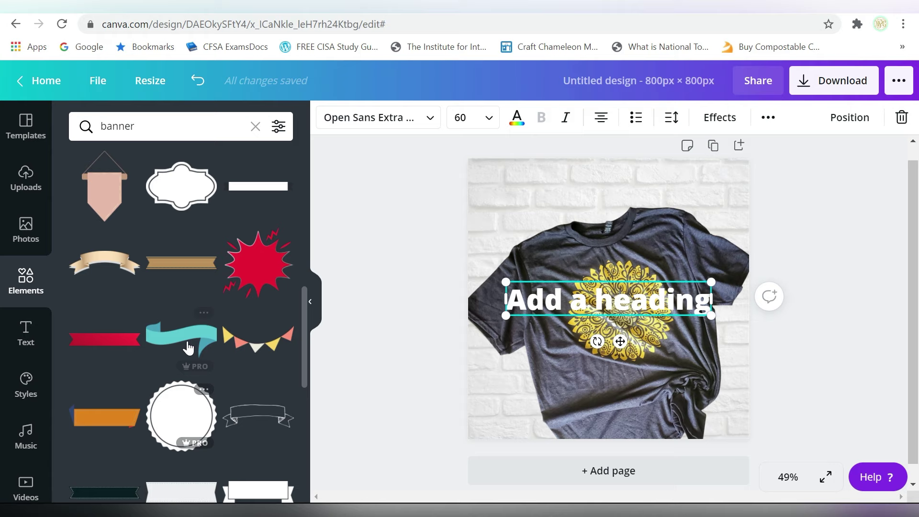
click(182, 321)
drag(632, 276, 583, 188)
drag(616, 236, 708, 266)
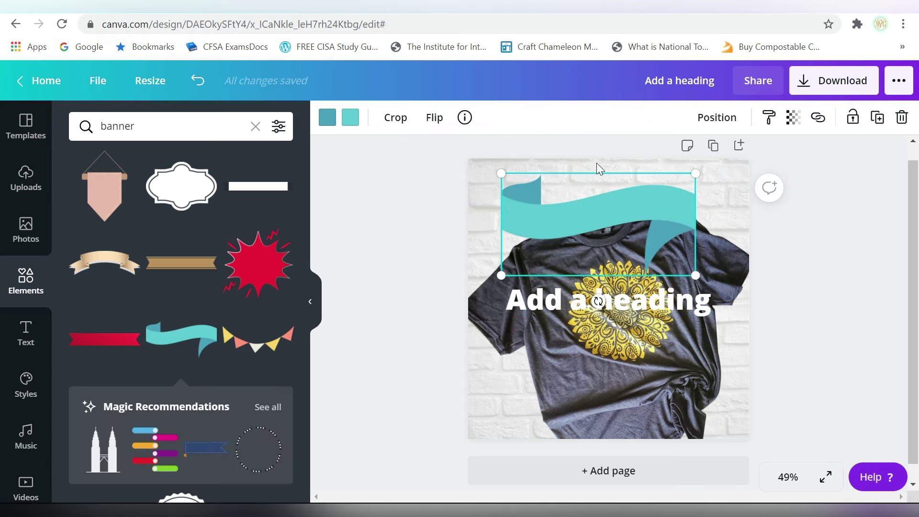
drag(604, 285, 619, 301)
key(Delete)
Add the green-and-blue banner at the top-left, enlarged and tilted slightly counterclockwise
scroll(306, 301, down, 6)
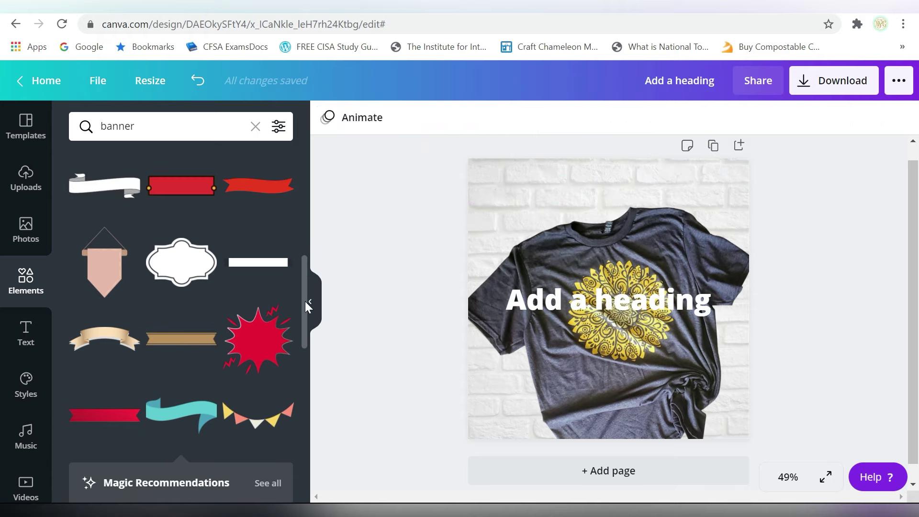
scroll(309, 234, up, 4)
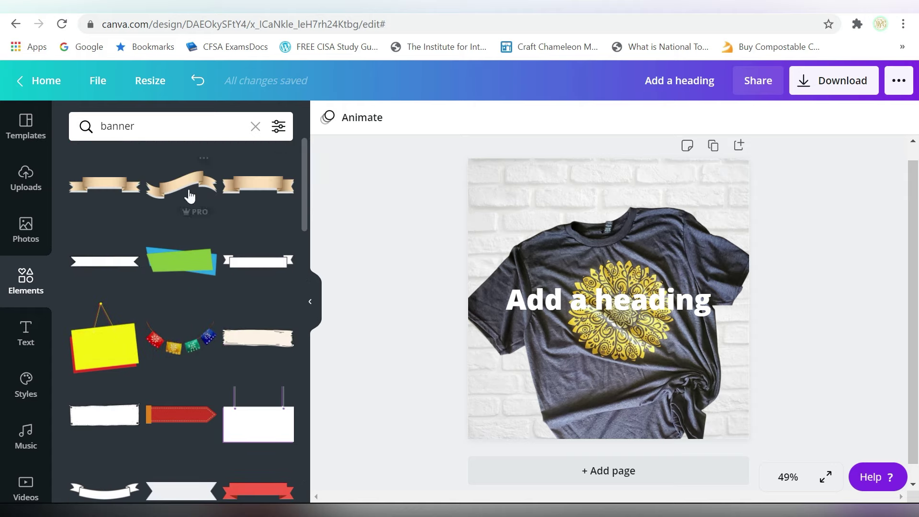
click(181, 261)
drag(605, 298, 513, 200)
drag(562, 218, 642, 250)
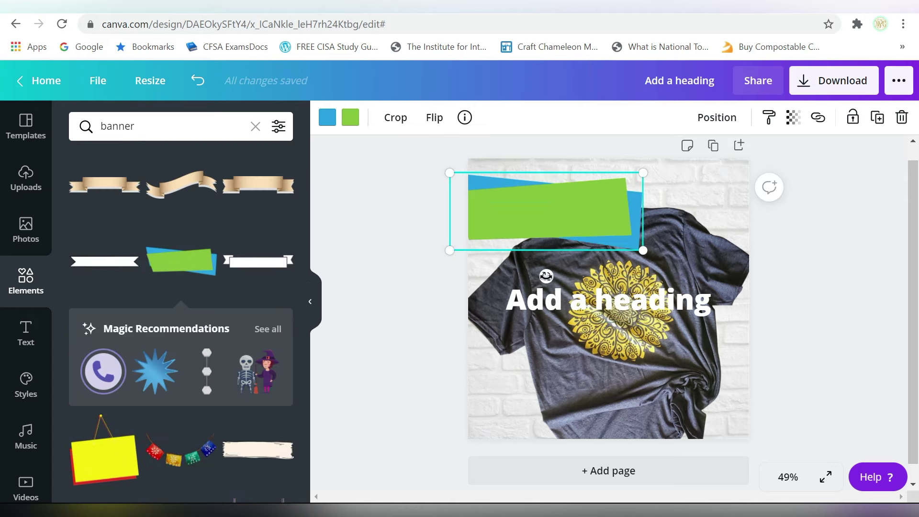
drag(546, 273, 585, 303)
drag(637, 235, 642, 237)
Recolour the banner's back strip yellow
click(327, 117)
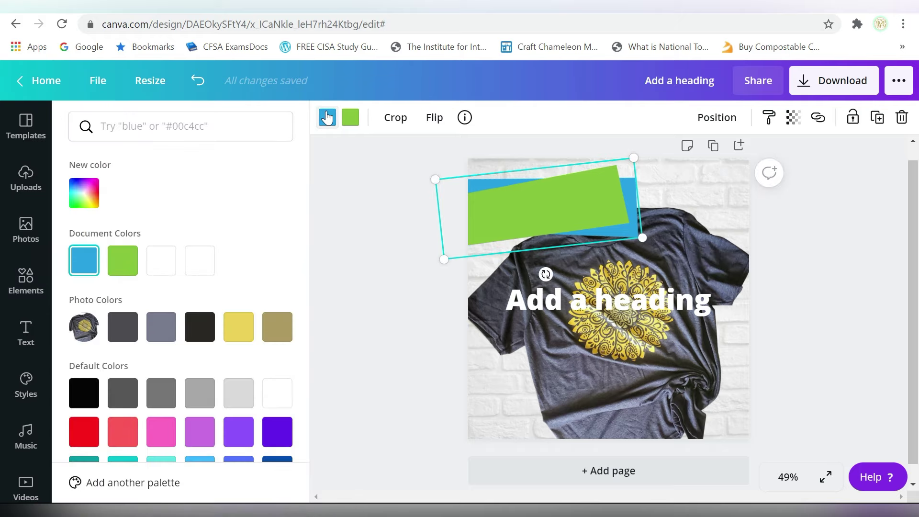
click(242, 334)
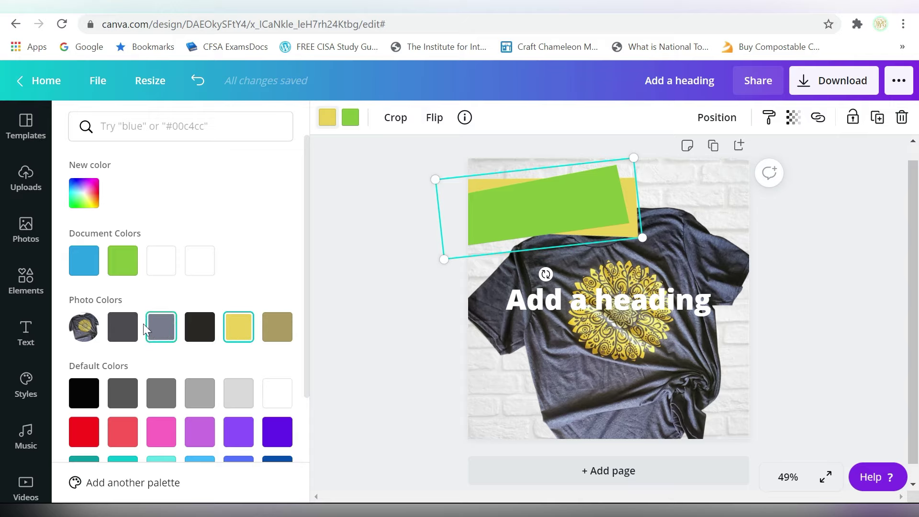
click(123, 327)
click(239, 327)
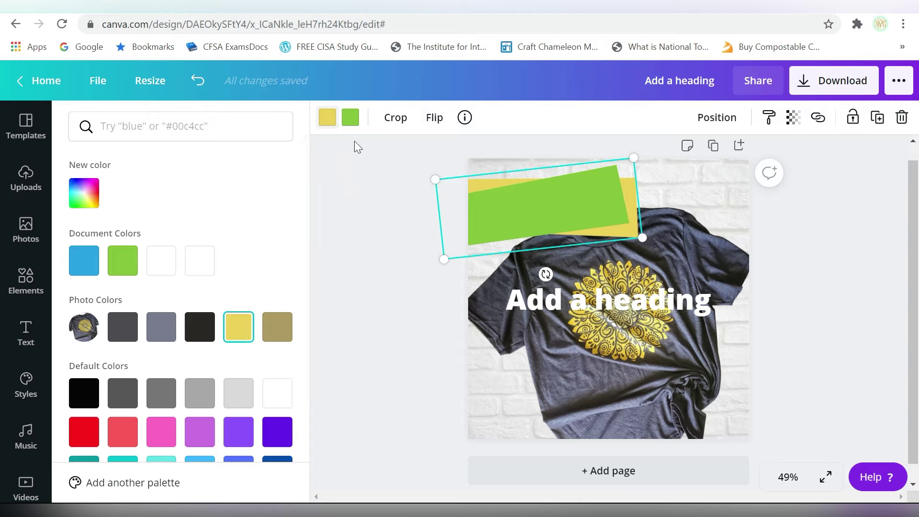
Make the banner's front panel medium grey
click(350, 117)
click(120, 335)
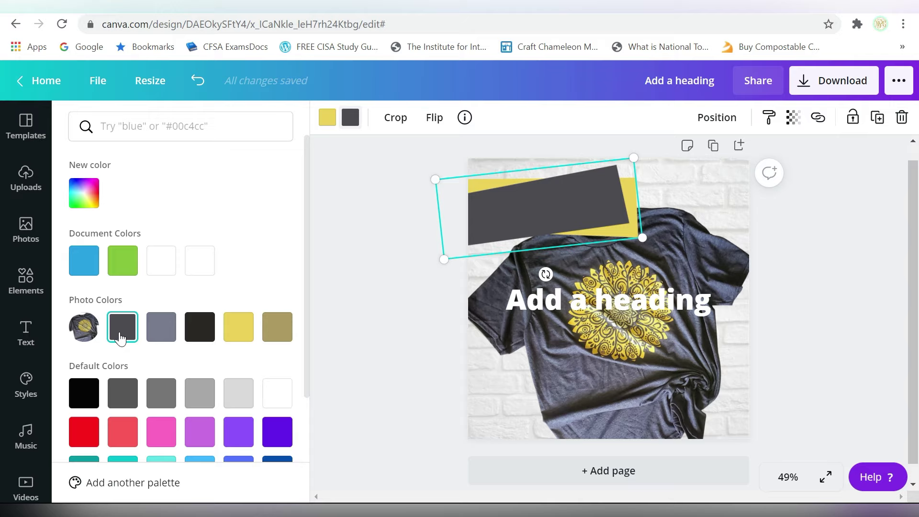
click(198, 404)
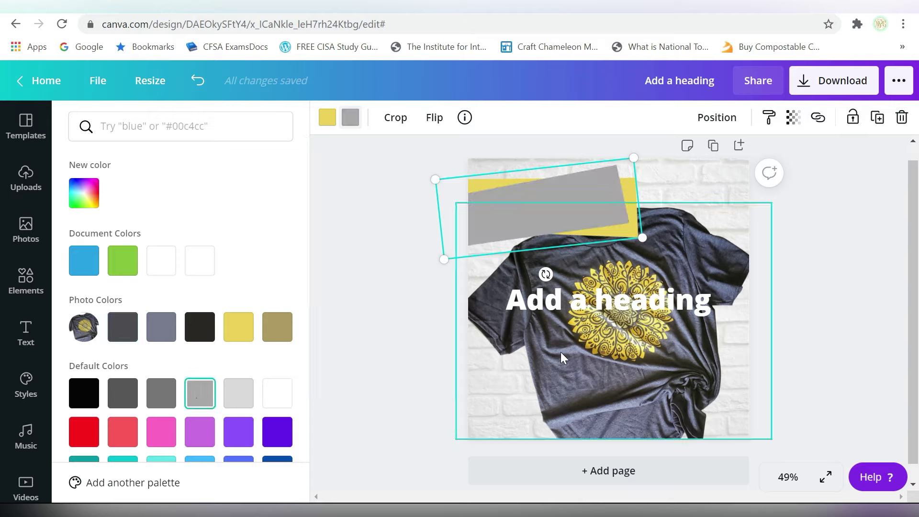
click(239, 394)
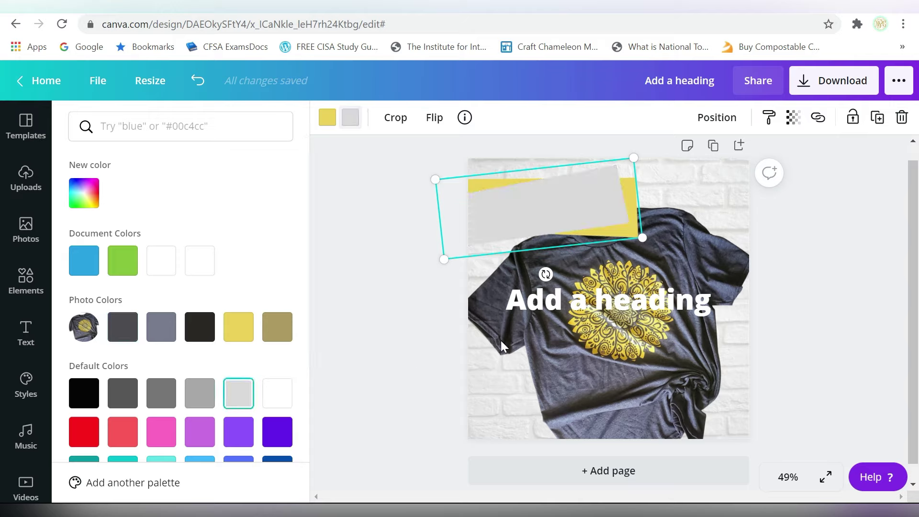
click(200, 394)
click(544, 301)
Nudge the heading up and retype it as 'SALE 50% OFF'
mouse_move(545, 301)
mouse_down()
mouse_move(550, 243)
mouse_move(575, 240)
mouse_move(535, 300)
mouse_up()
double_click(531, 305)
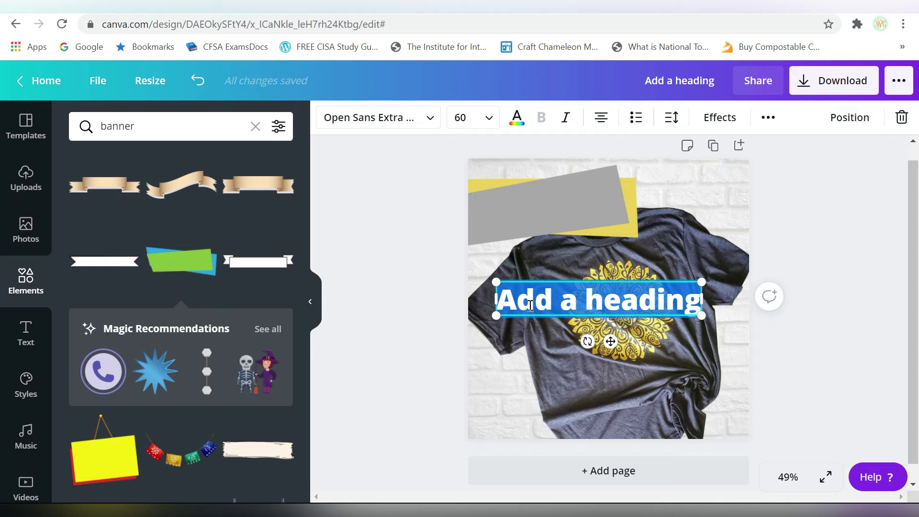
text(sale)
key(BackSpace)
key(BackSpace)
key(BackSpace)
key(BackSpace)
text(SALE)
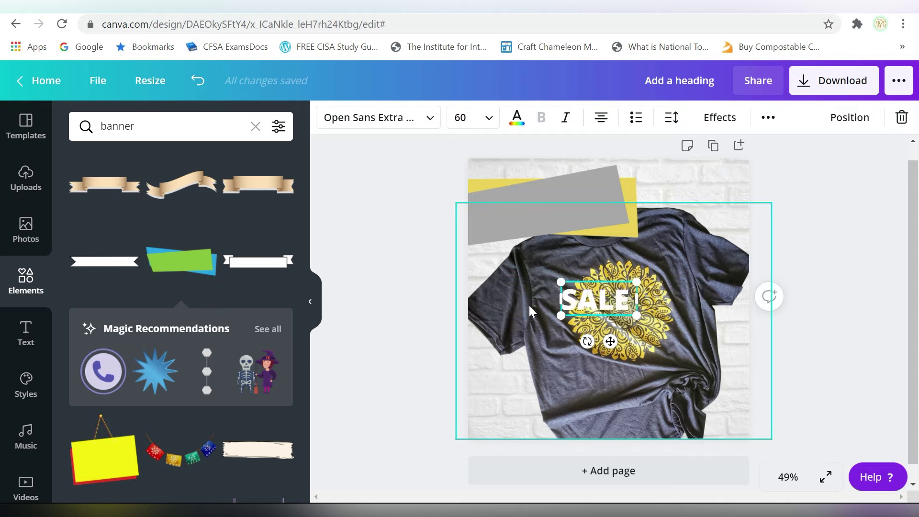
text( 50% OFF)
click(745, 193)
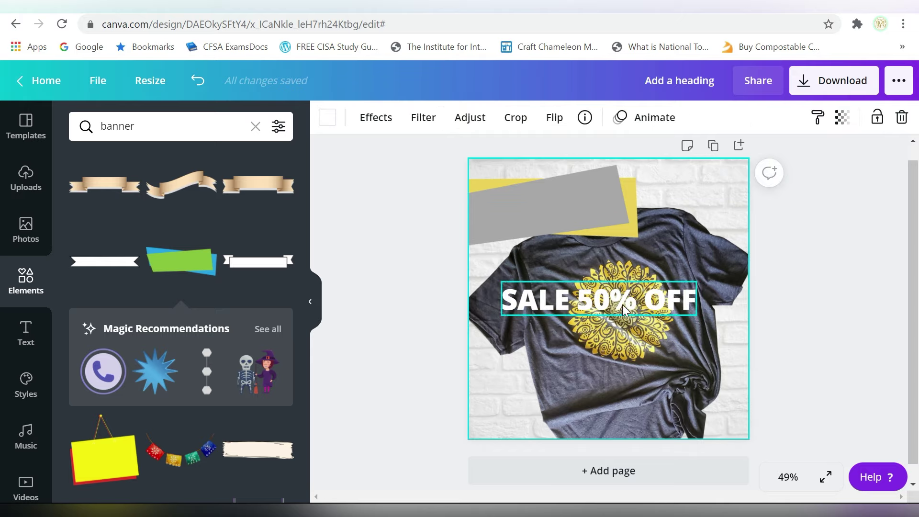
Move the SALE 50% OFF text up onto the grey banner
drag(599, 300, 580, 269)
click(769, 118)
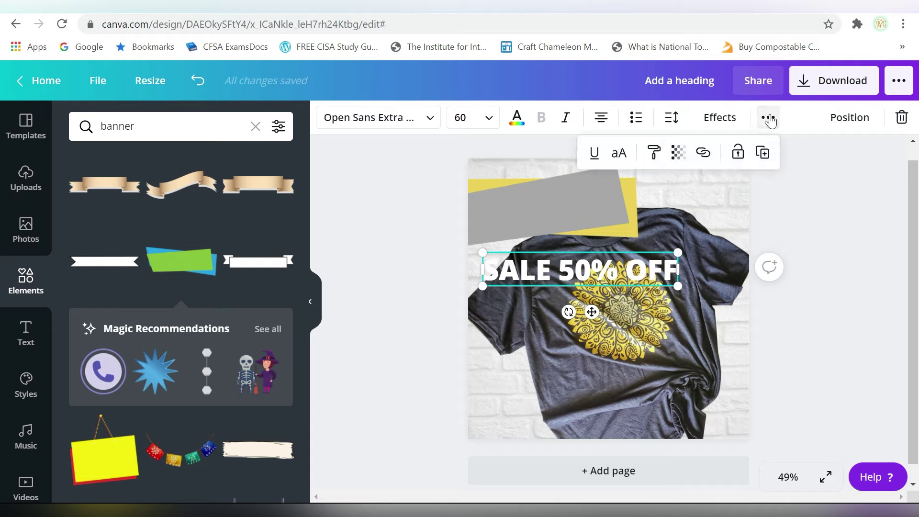
click(852, 118)
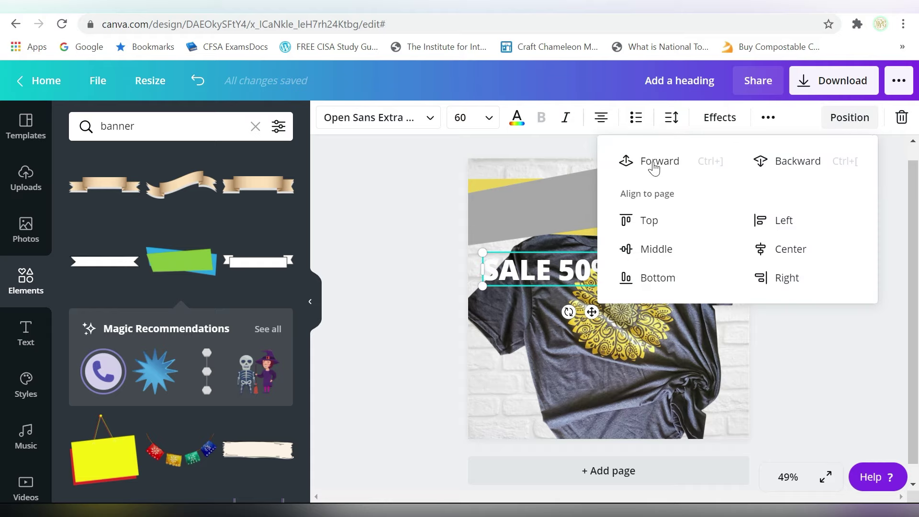
click(608, 335)
drag(578, 271, 578, 205)
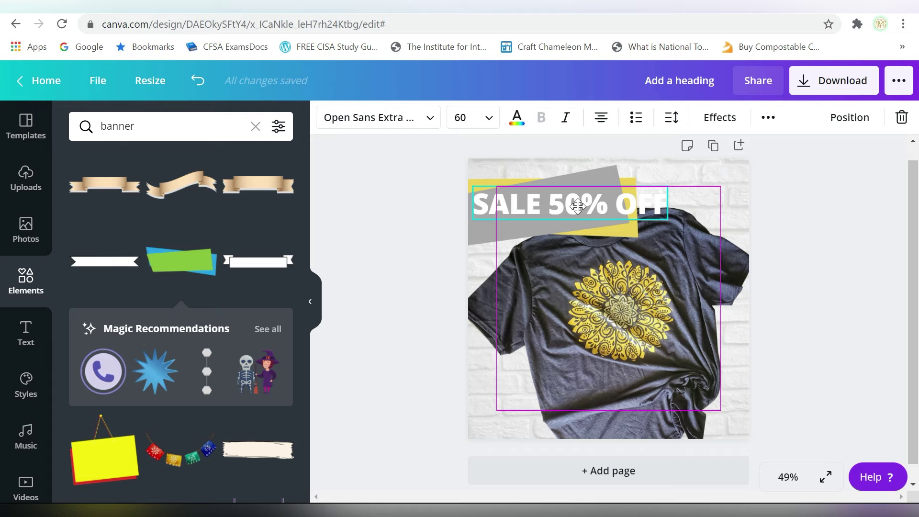
Resize the banner to 557×224 and settle the text on its top
click(579, 232)
drag(643, 238, 706, 255)
mouse_move(583, 223)
mouse_down()
mouse_move(583, 240)
mouse_move(589, 231)
mouse_up()
click(575, 241)
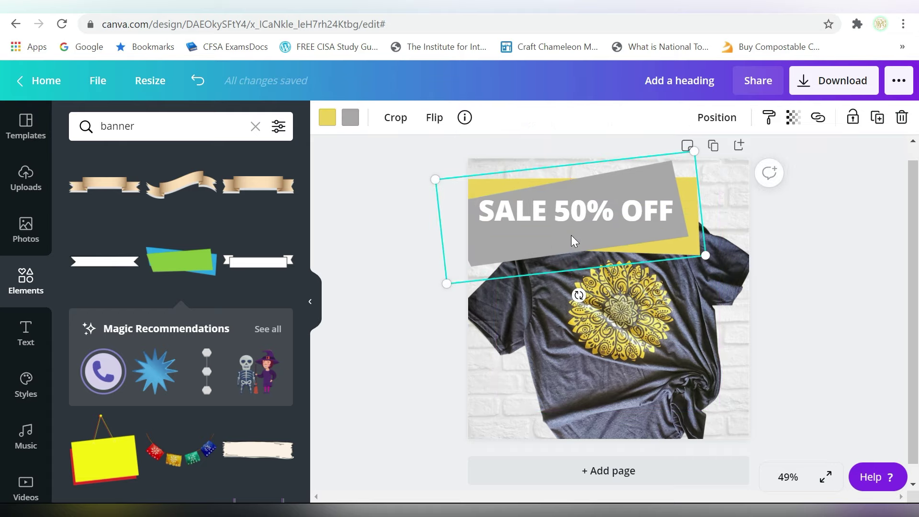
drag(705, 255, 635, 237)
mouse_move(575, 211)
mouse_down()
mouse_move(569, 192)
mouse_move(569, 202)
mouse_up()
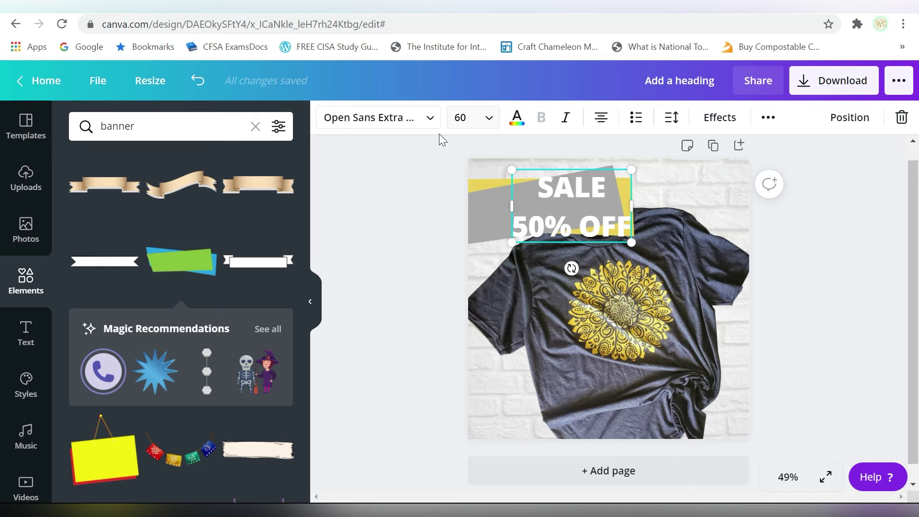
Set all of the SALE 50% OFF text in the RainbowDreams font
click(417, 118)
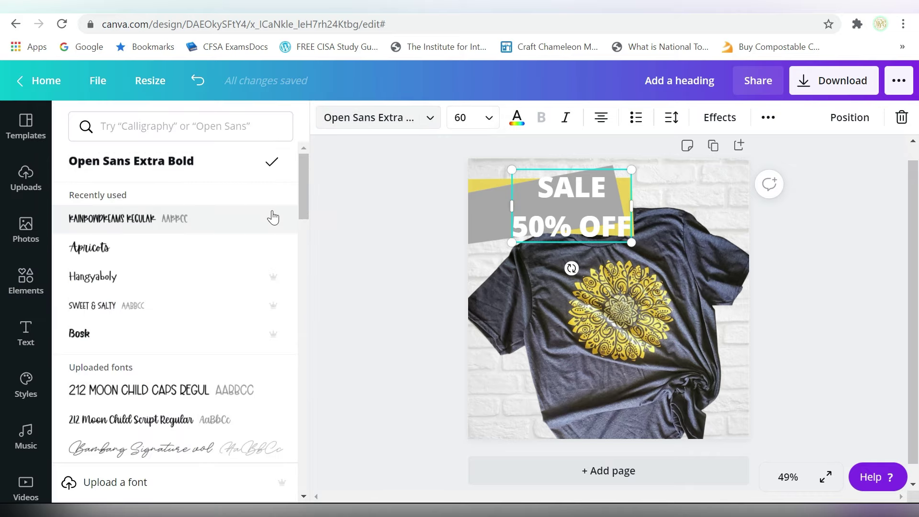
click(158, 218)
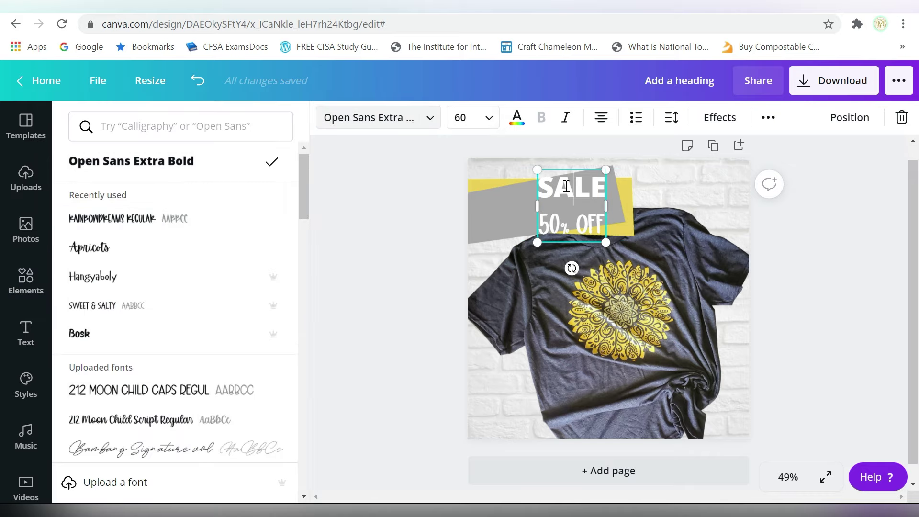
double_click(566, 185)
key(ctrl+a)
click(150, 220)
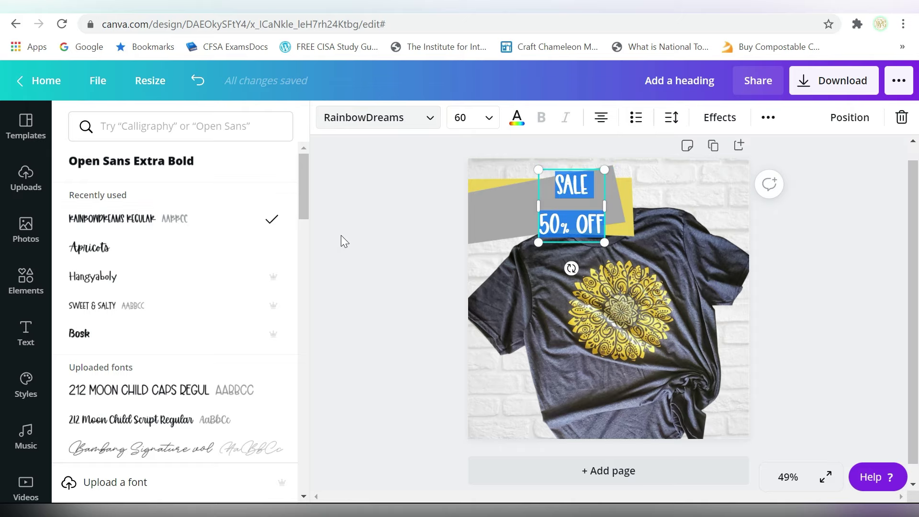
key(Escape)
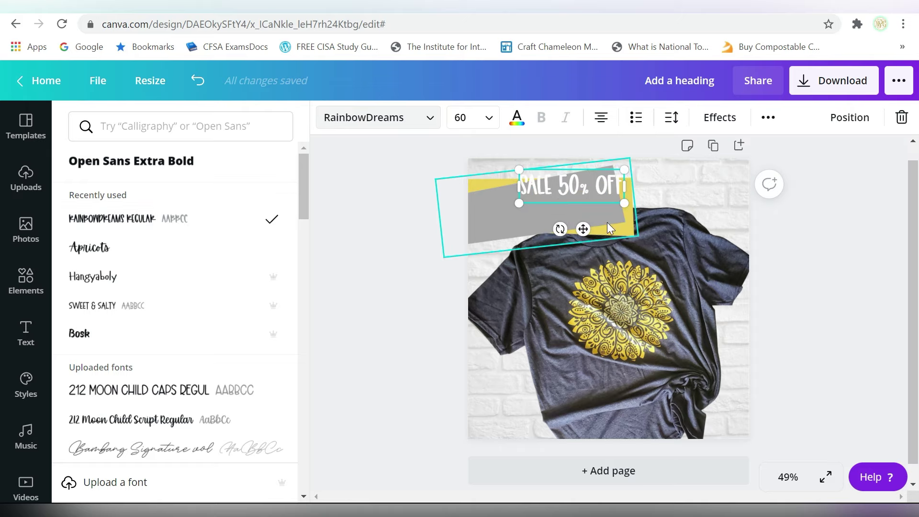
Reposition the text on the banner and shrink it to size 86
click(608, 225)
drag(612, 210, 645, 234)
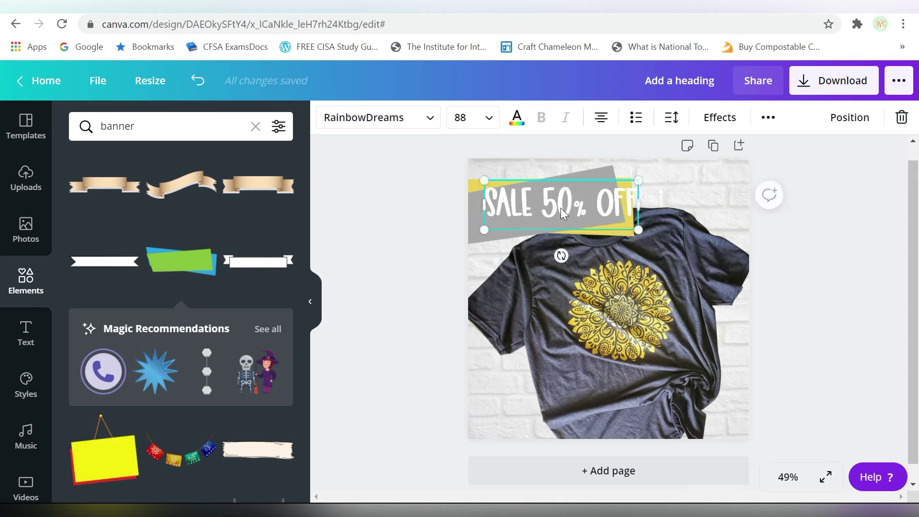
drag(562, 213, 549, 213)
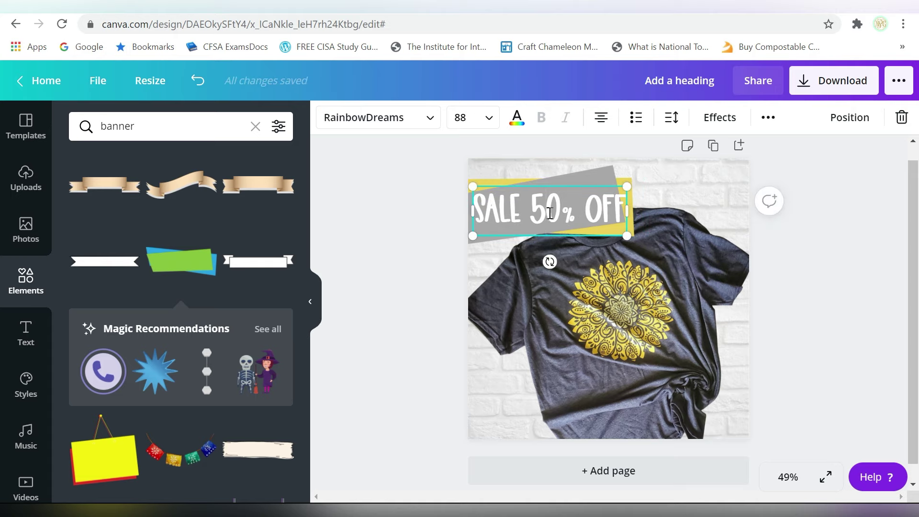
click(699, 201)
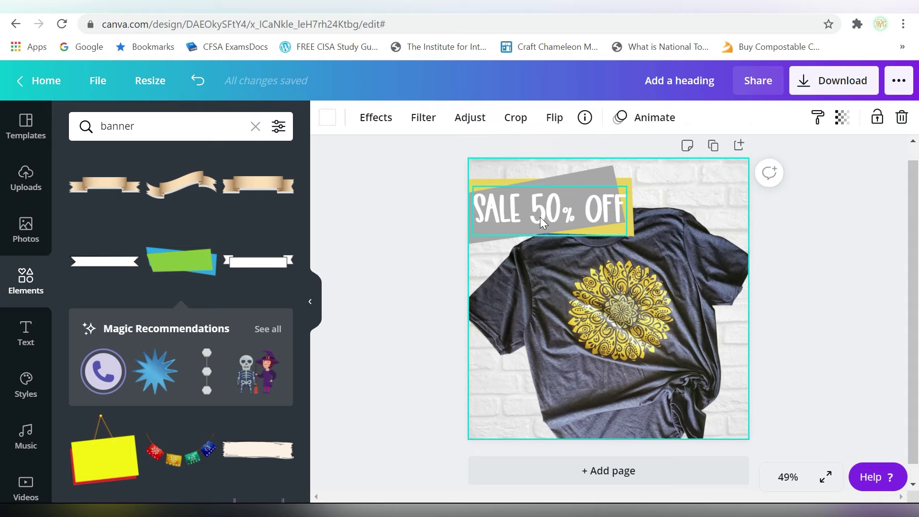
drag(542, 218, 546, 221)
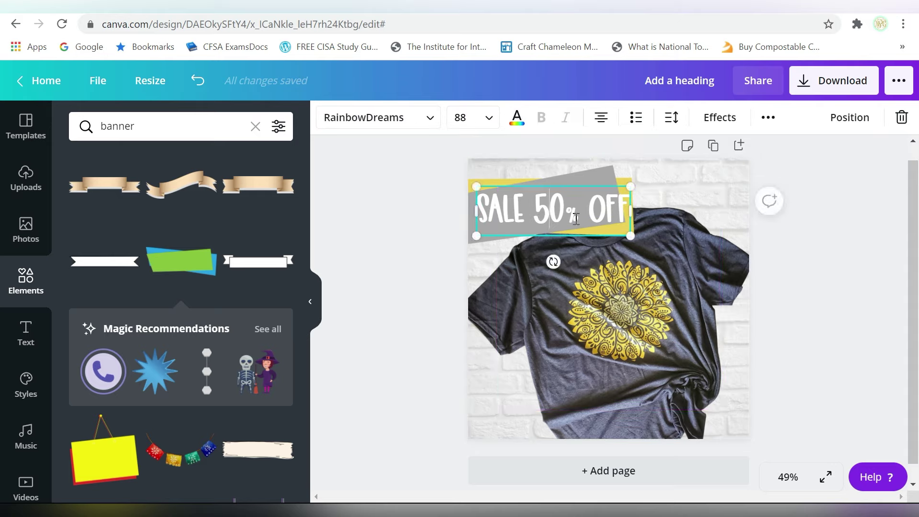
drag(630, 236, 627, 235)
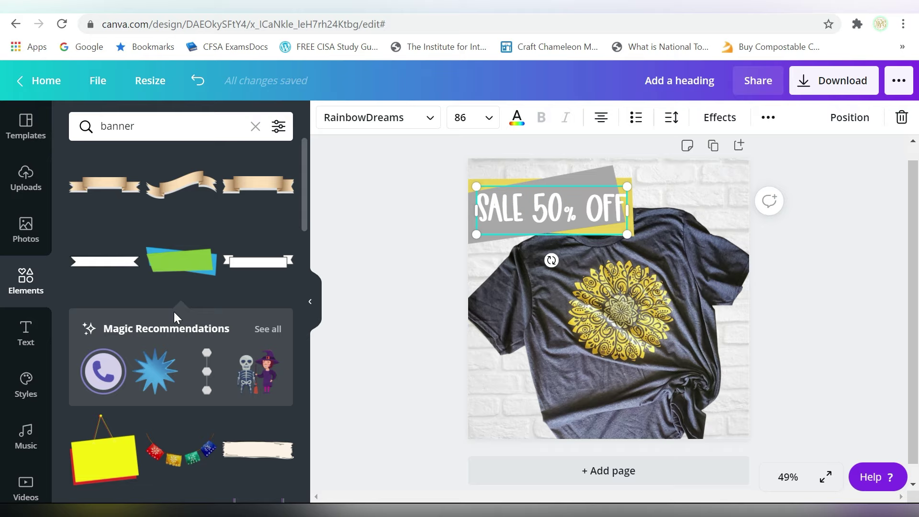
Change the text colour to black
click(517, 117)
click(121, 331)
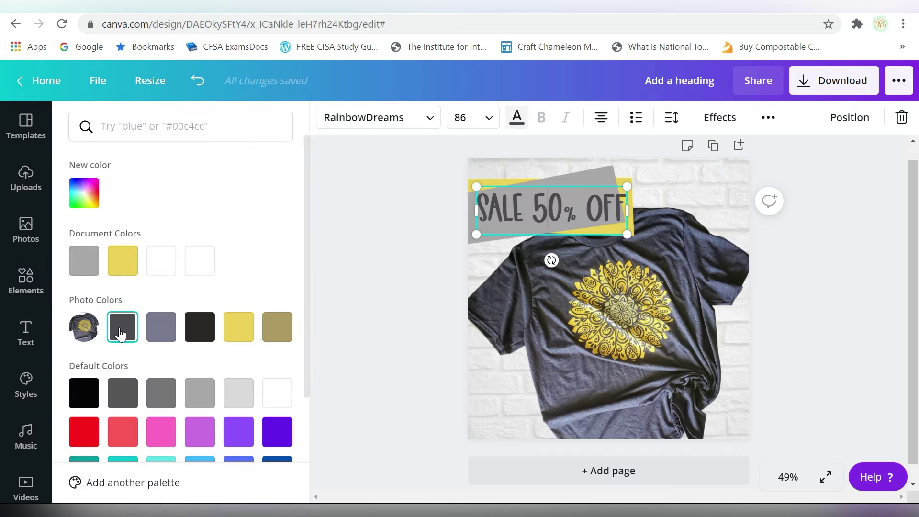
click(91, 377)
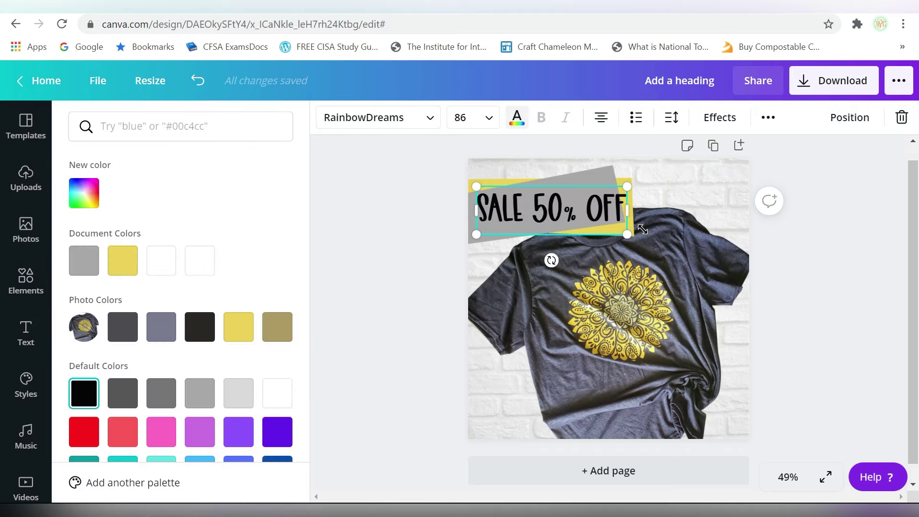
key(Escape)
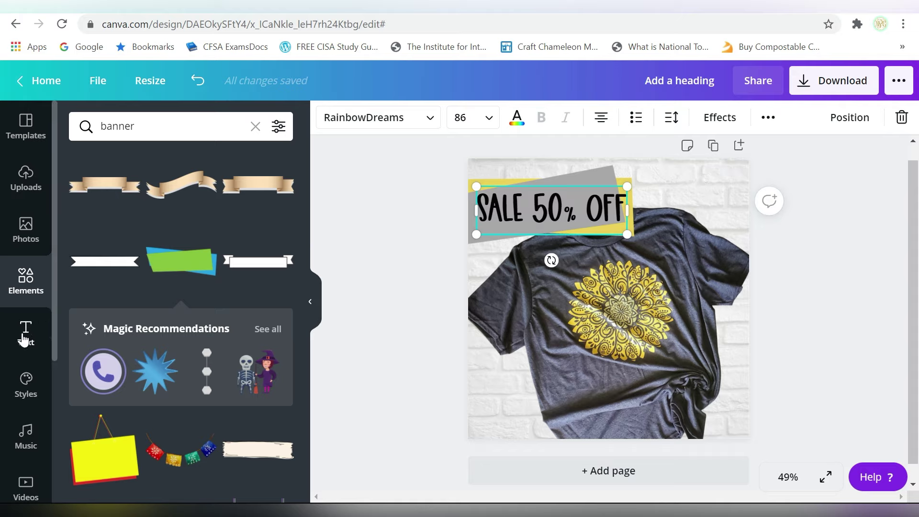
Add a heading reading 'DesignBundles.net' and enlarge its text to 77.3
click(26, 334)
click(196, 193)
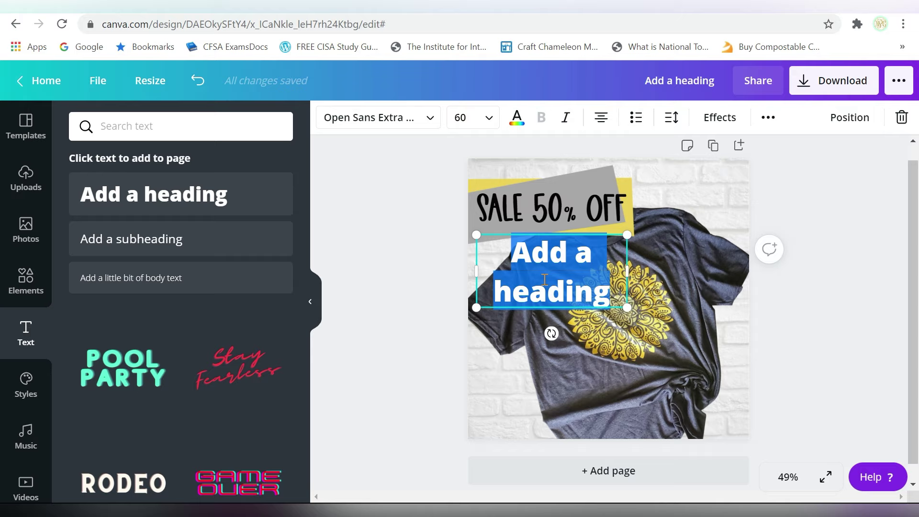
text(dESI)
key(BackSpace)
key(BackSpace)
key(BackSpace)
key(BackSpace)
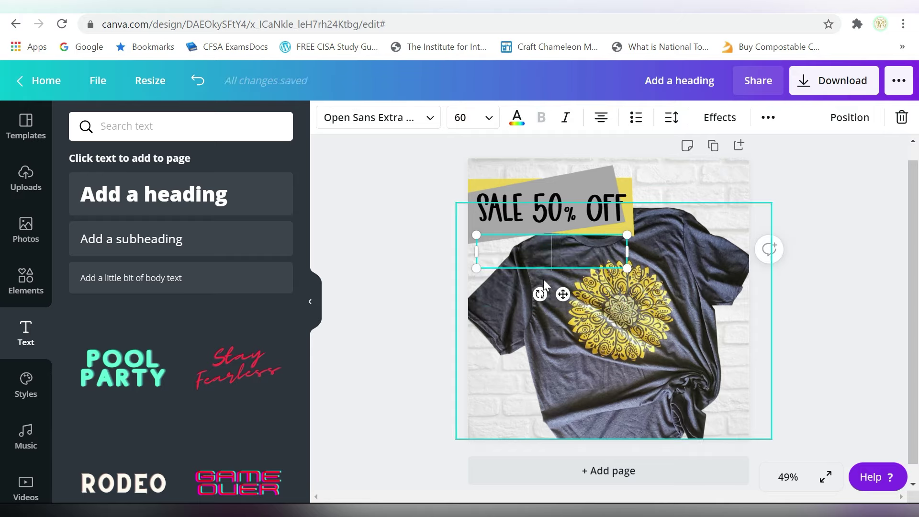
text(DesignBundles.net)
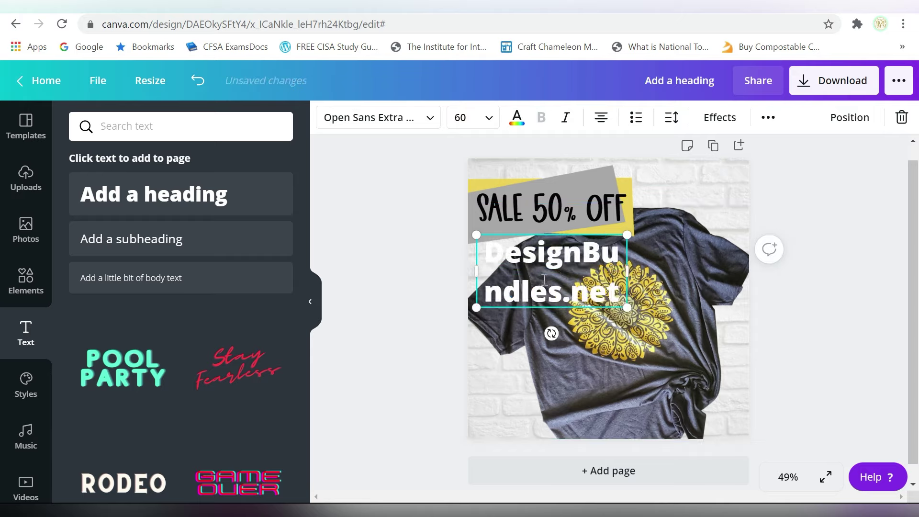
key(ctrl+a)
drag(625, 304, 671, 328)
Try caption sizes 24, 56 and 48, settling on 42 so it fits one line
click(464, 118)
click(471, 387)
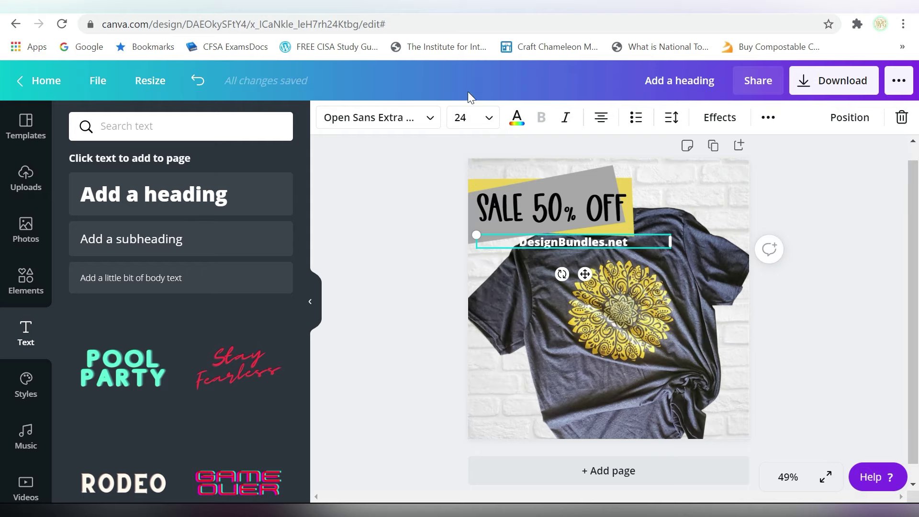
click(463, 117)
scroll(478, 287, down, 3)
click(477, 335)
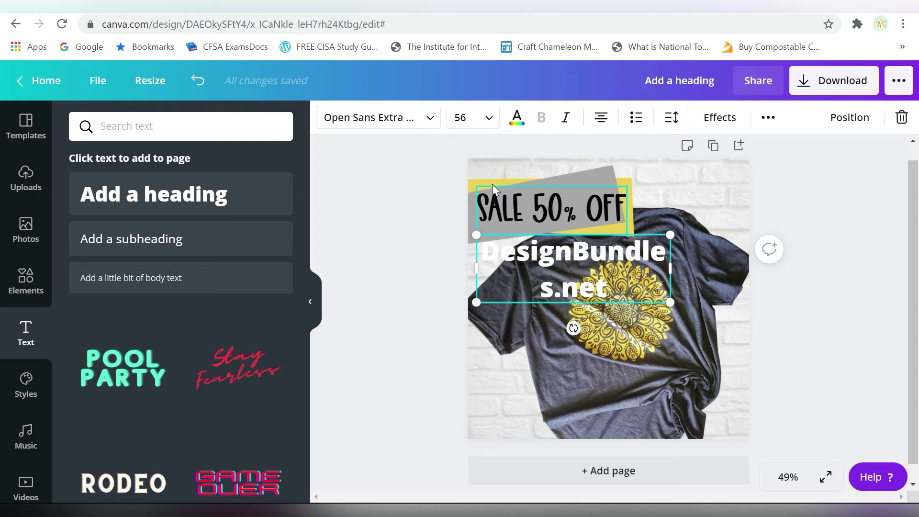
click(464, 118)
click(469, 239)
click(464, 117)
click(462, 236)
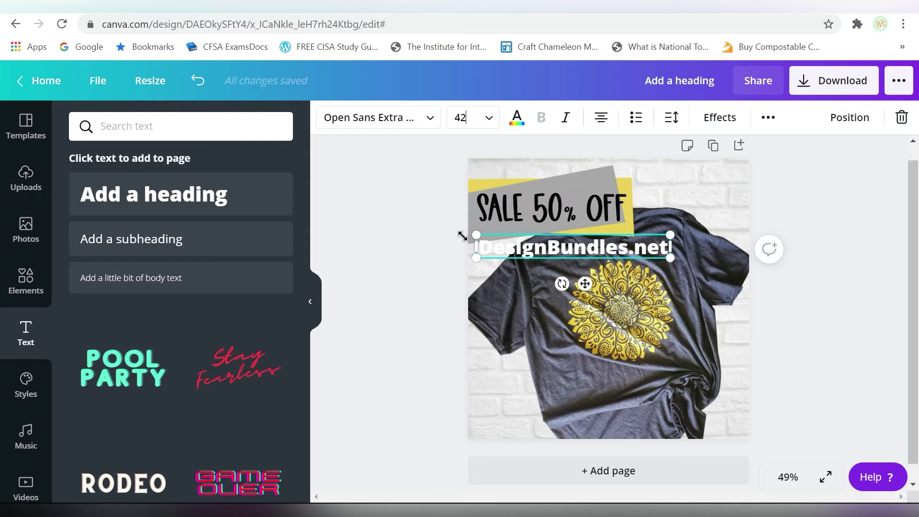
click(683, 189)
Move the caption to the bottom, set it in RainbowDreams, and shift it right
drag(579, 250, 646, 419)
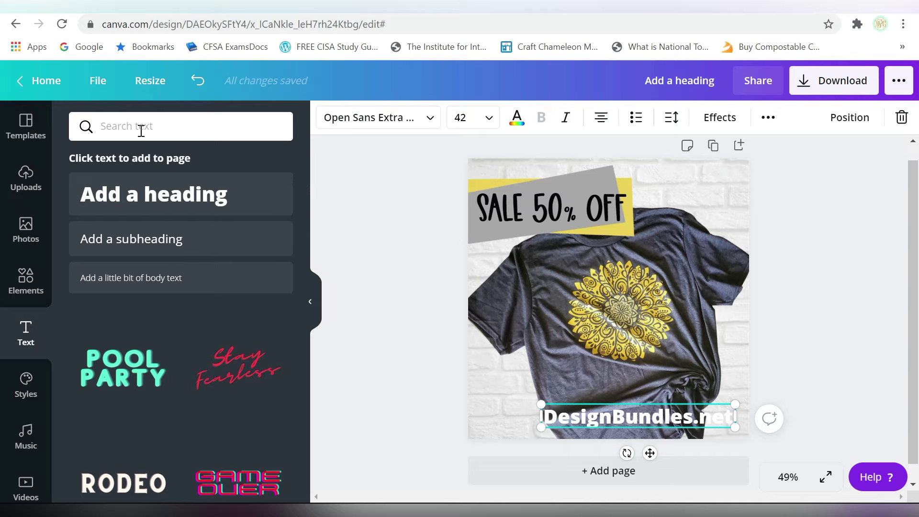
click(347, 131)
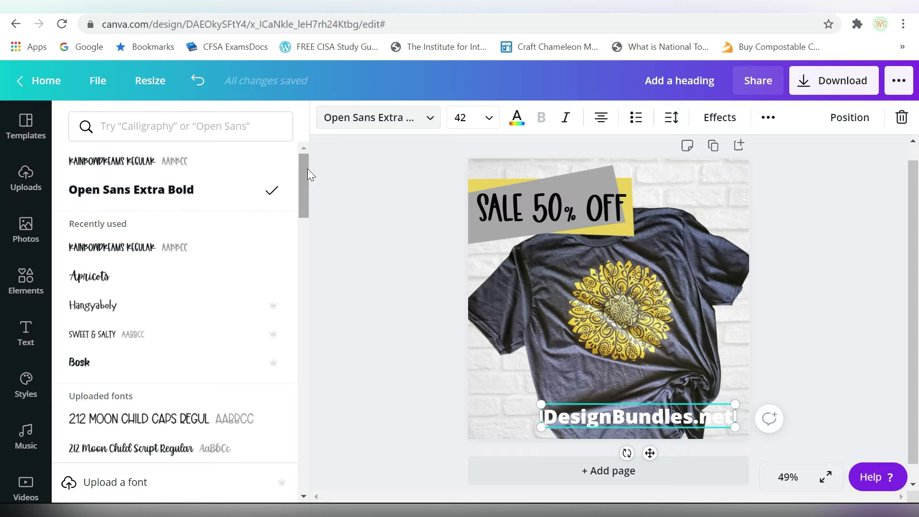
click(103, 248)
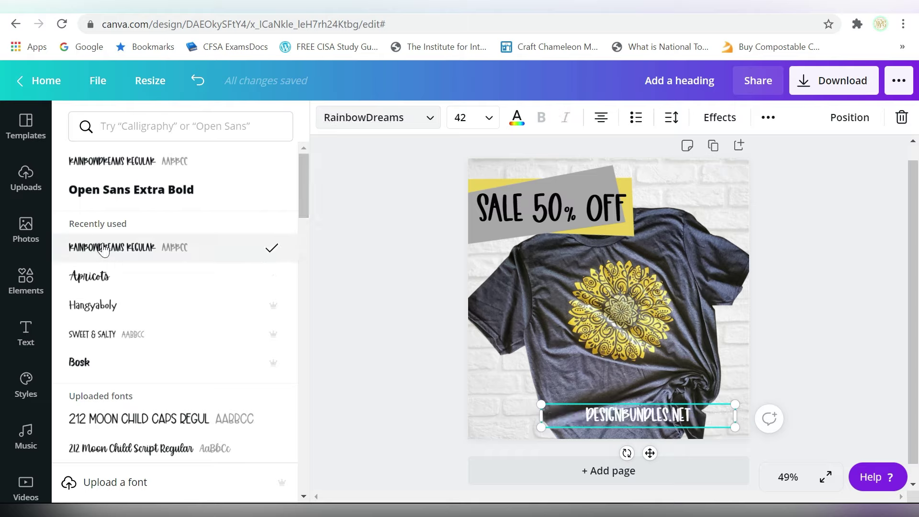
drag(650, 417, 679, 411)
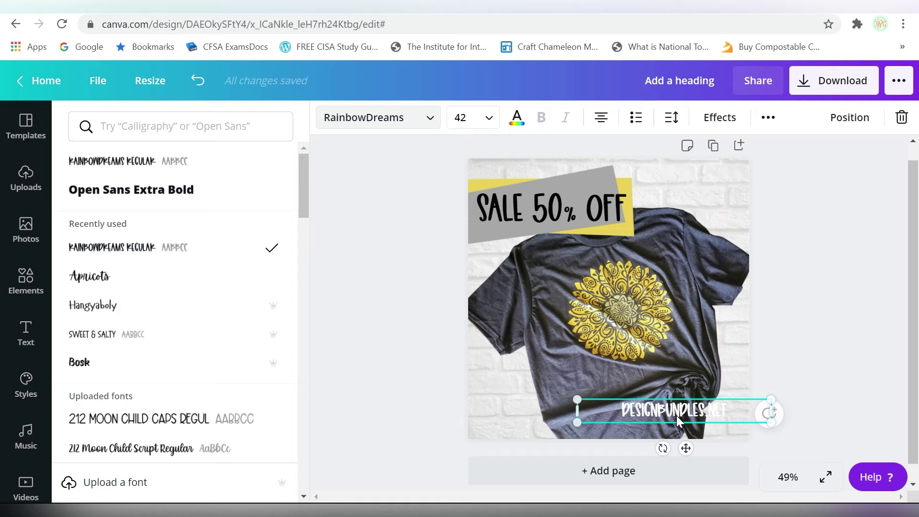
Enlarge the DesignBundles.net caption to size 56
click(449, 116)
click(472, 323)
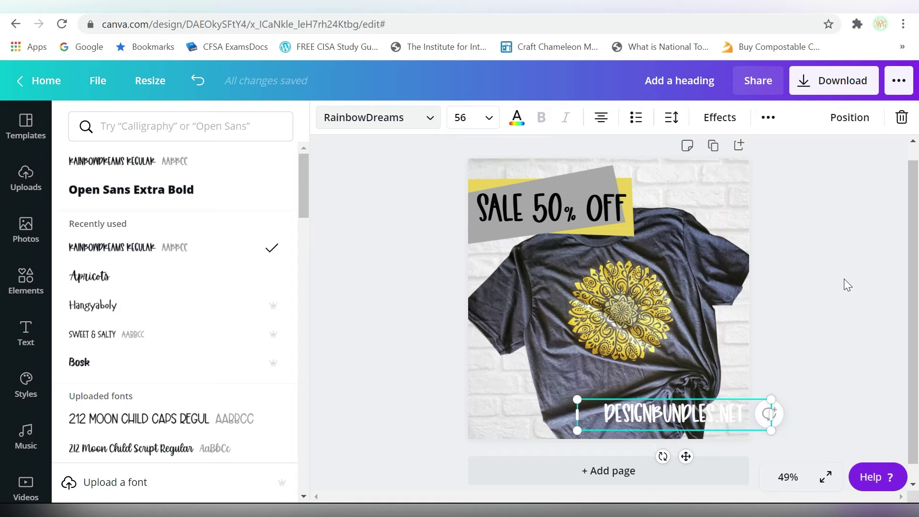
key(Escape)
click(700, 170)
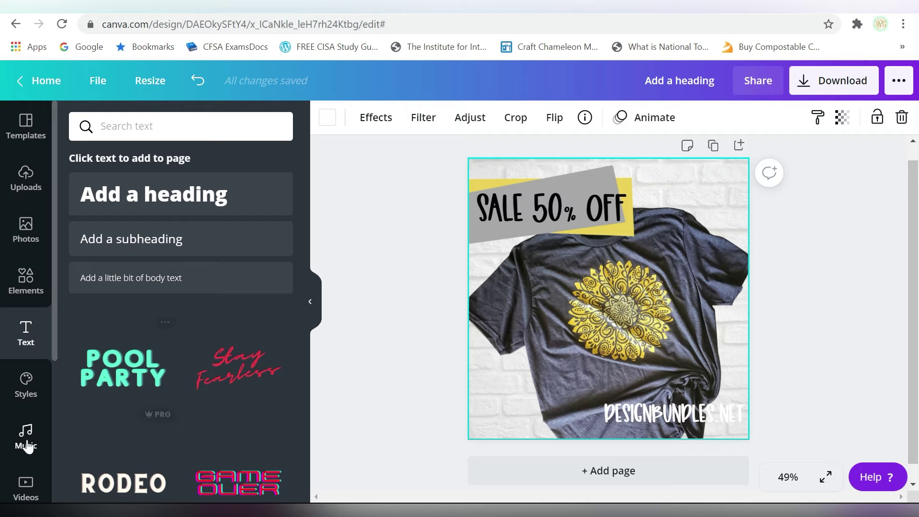
Try snowy and magenta leather backgrounds, then apply the orange roses background
scroll(56, 373, down, 3)
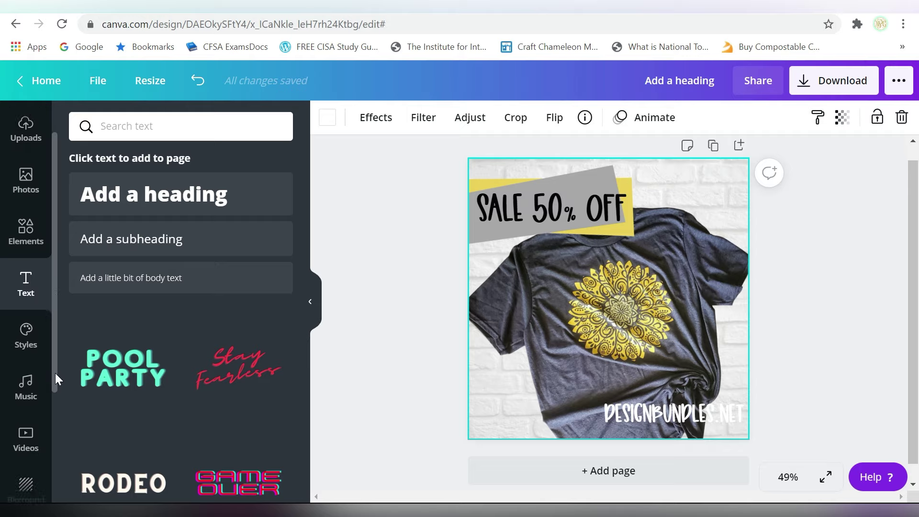
click(25, 399)
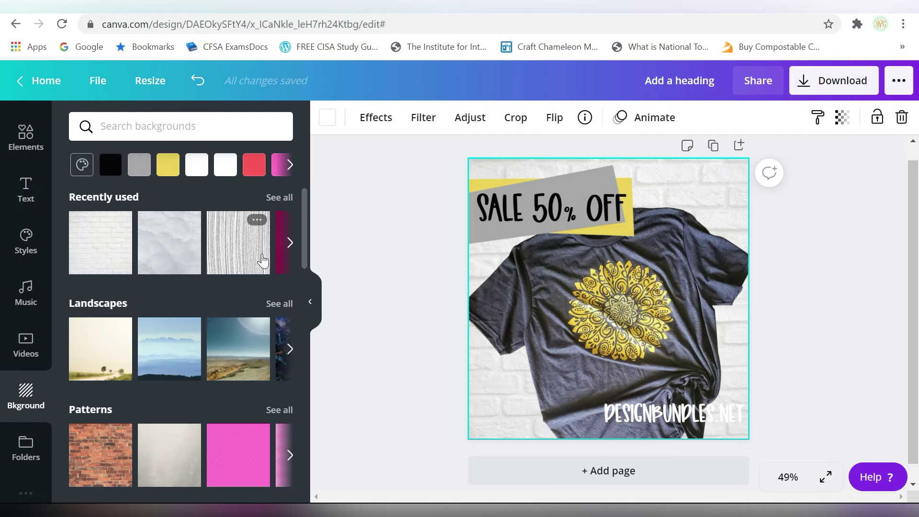
mouse_move(194, 230)
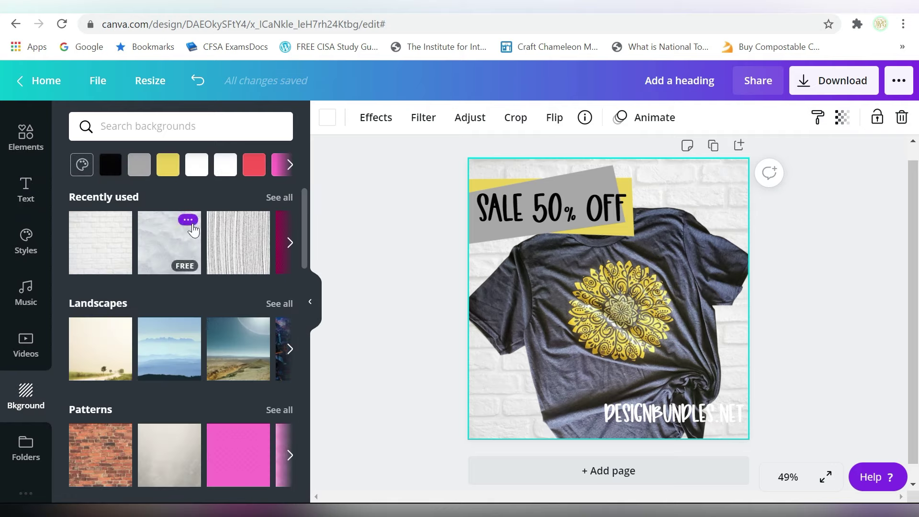
click(174, 249)
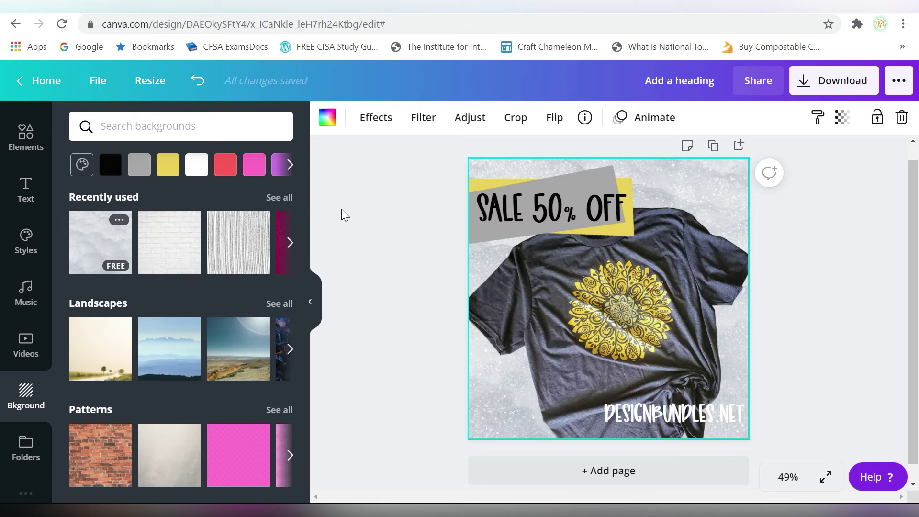
click(281, 227)
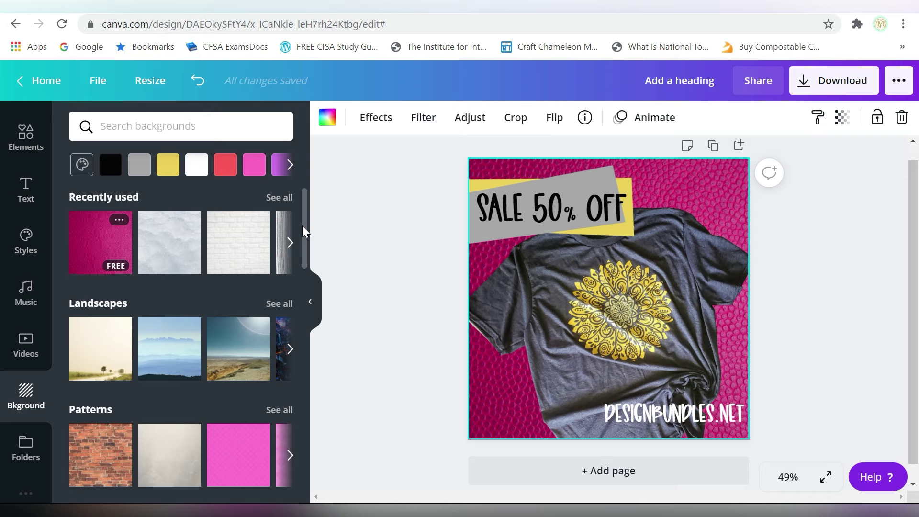
drag(303, 226, 300, 358)
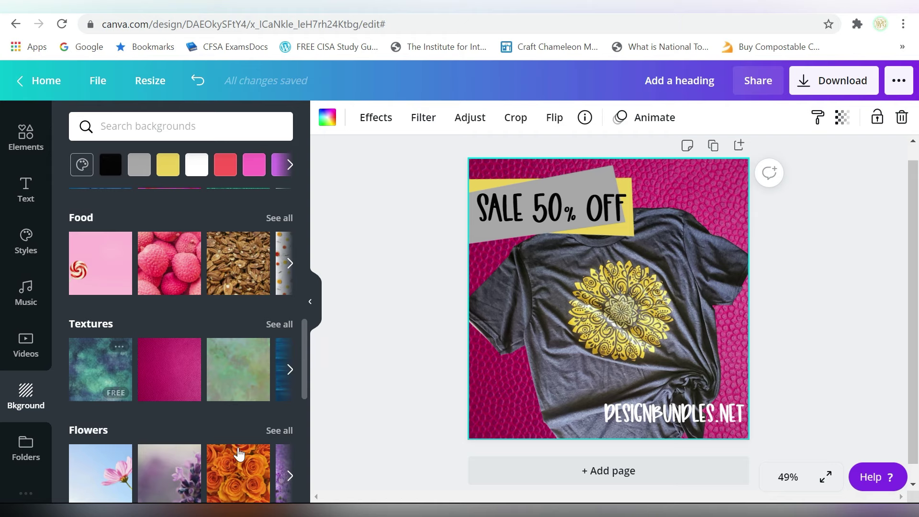
click(263, 490)
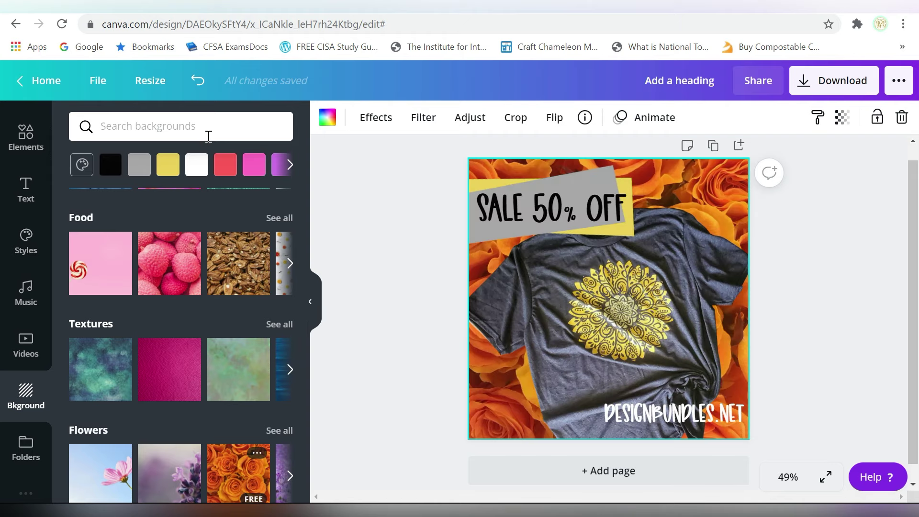
Search backgrounds for 'sunflower', then clear the search
click(209, 130)
text(sunflower)
key(Return)
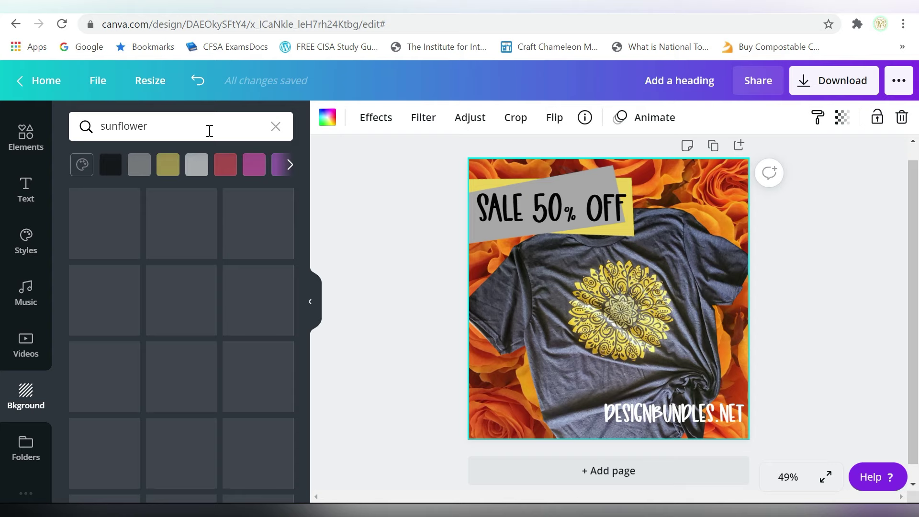
click(276, 127)
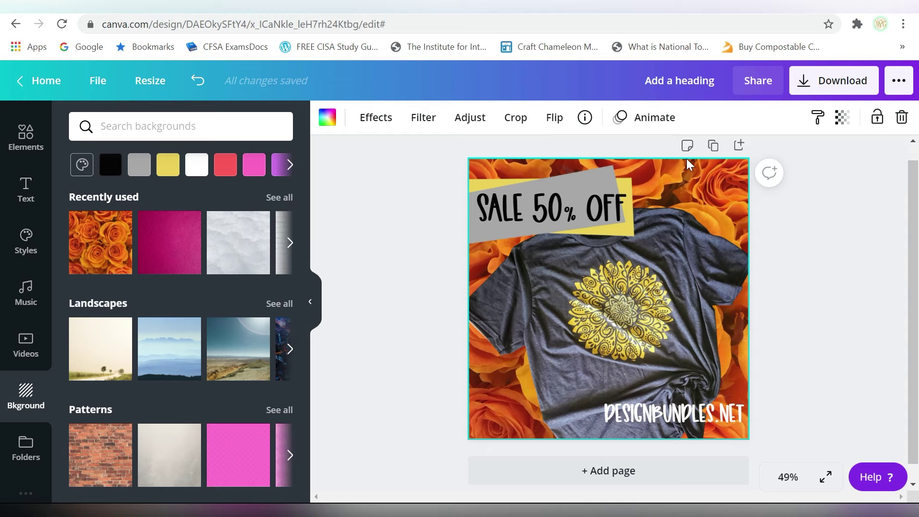
Switch to the canva.com/pricing tab and scroll through the Free, Pro and Enterprise plans
key(ctrl+Tab)
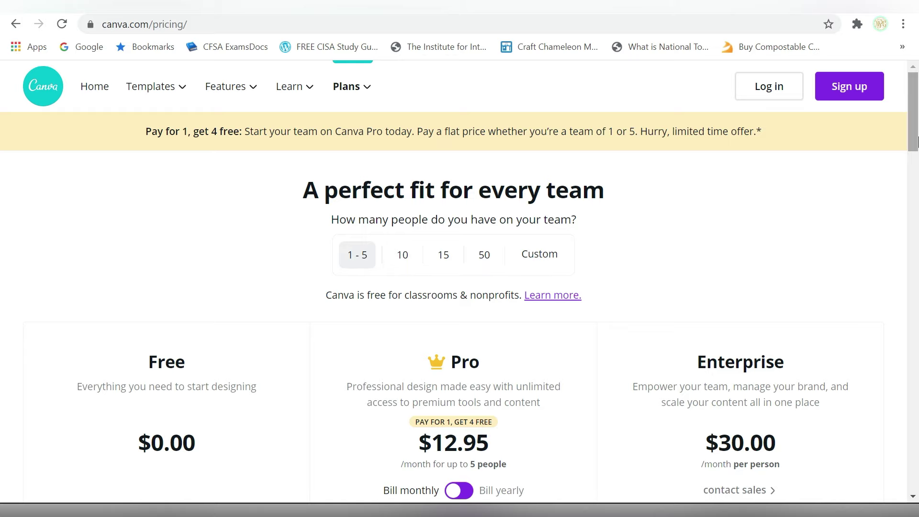
scroll(915, 138, down, 4)
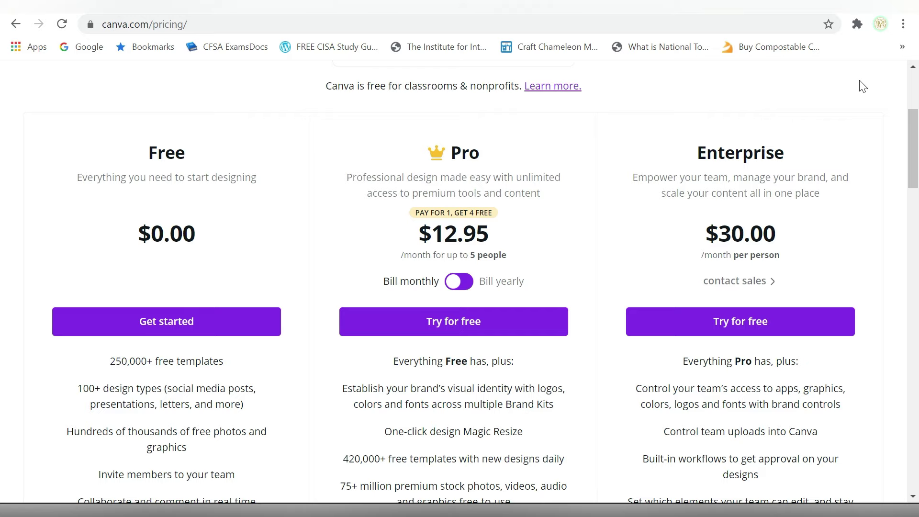
drag(914, 144, 915, 81)
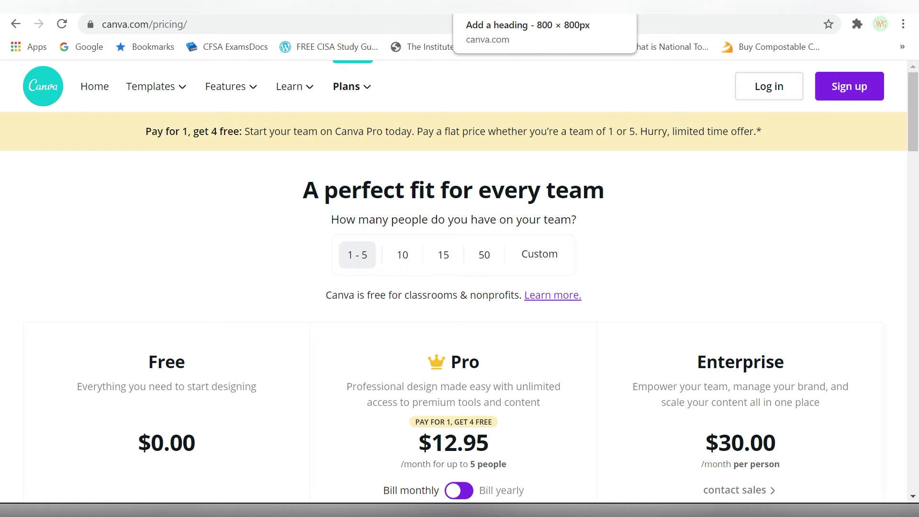
Go back to the 'Add a heading' editor tab with the sunflower shirt design
click(478, 6)
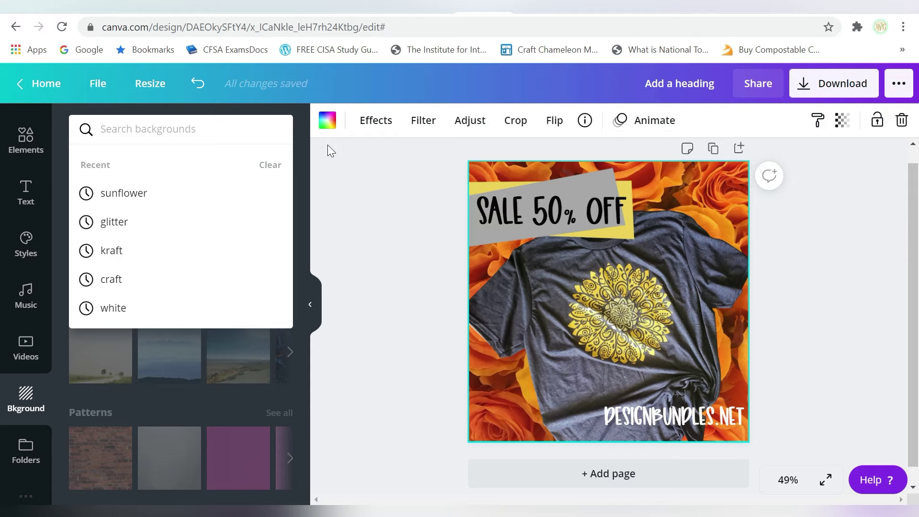
Delete the SALE 50% OFF text, the banner shapes and the T-shirt photo
click(337, 234)
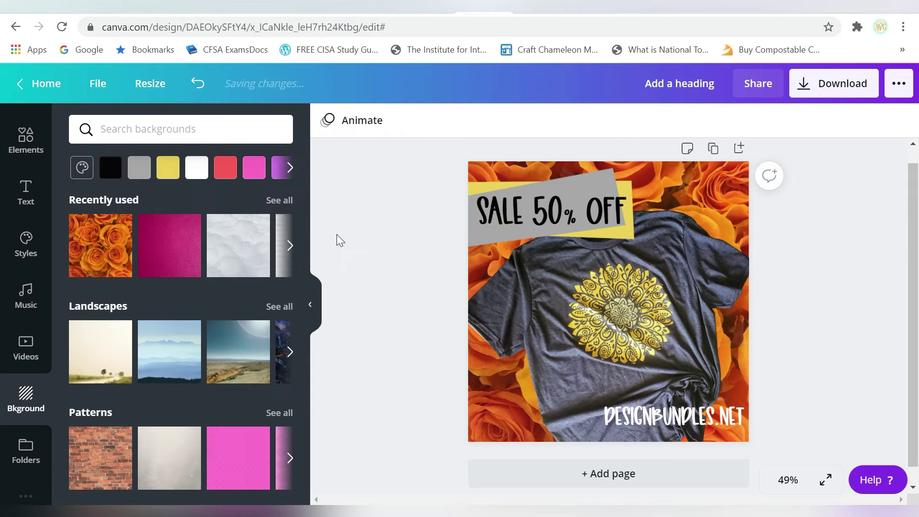
click(310, 304)
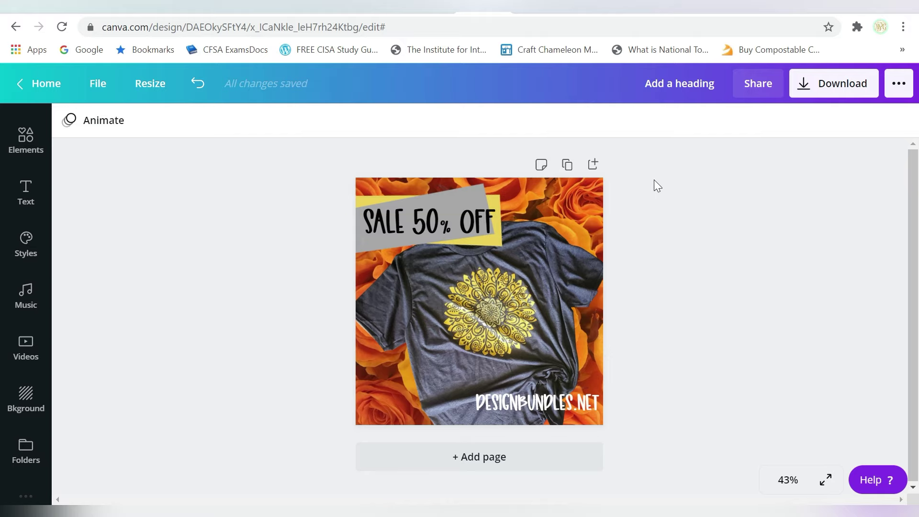
drag(654, 181, 365, 426)
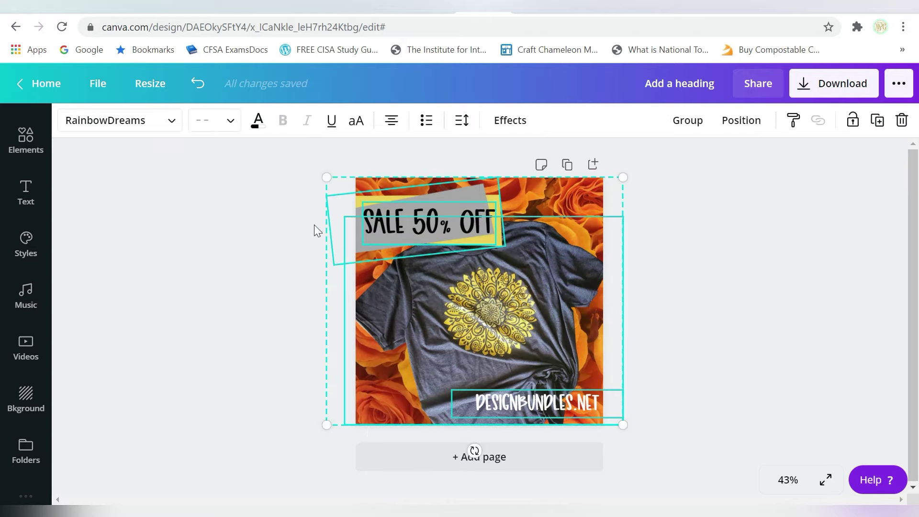
click(223, 178)
click(393, 215)
key(Delete)
click(392, 214)
key(Delete)
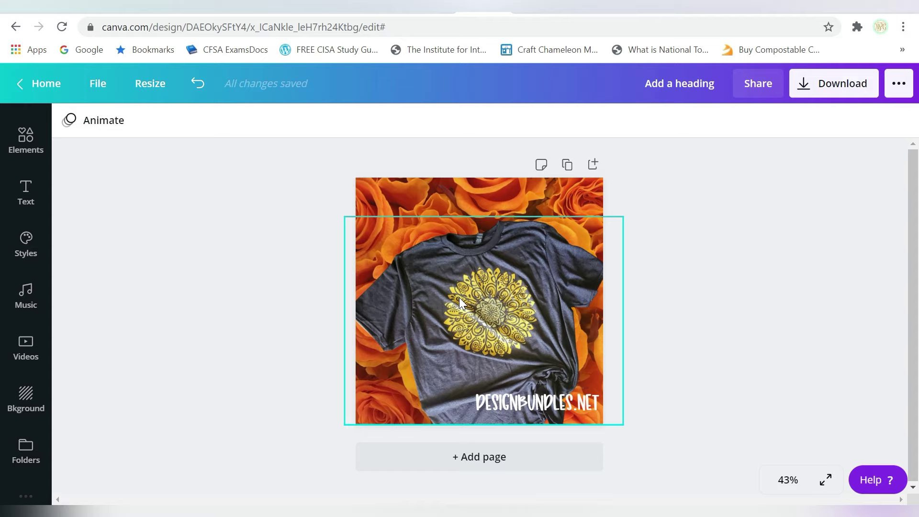
click(459, 303)
key(Delete)
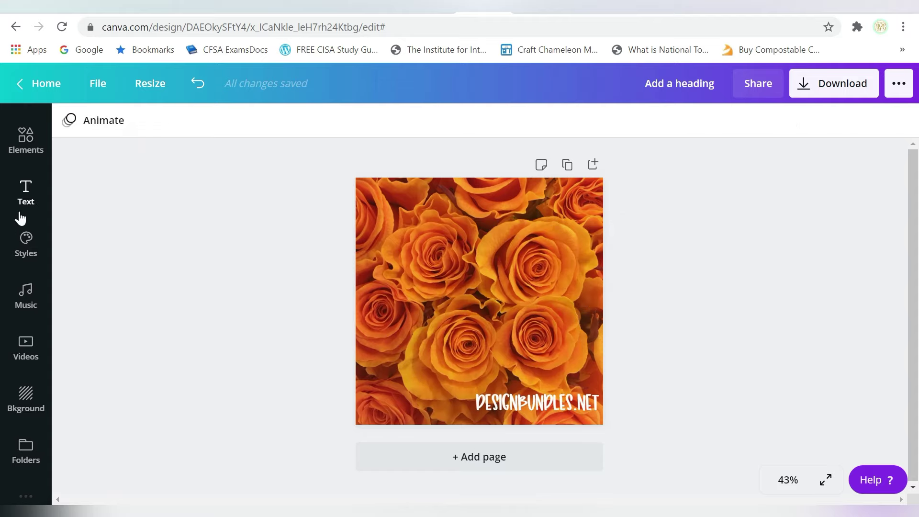
Add the Silent night frame photo from Uploads and enlarge it on the page
click(30, 150)
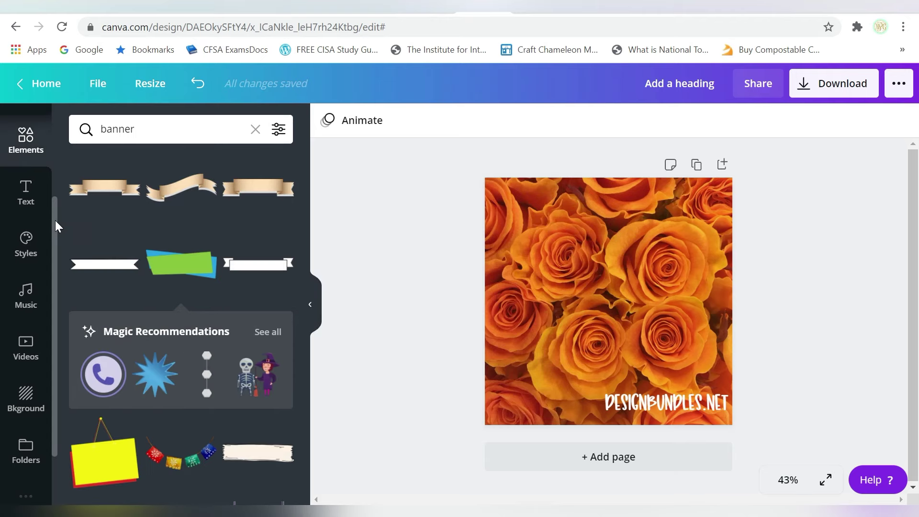
scroll(48, 120, up, 3)
click(26, 181)
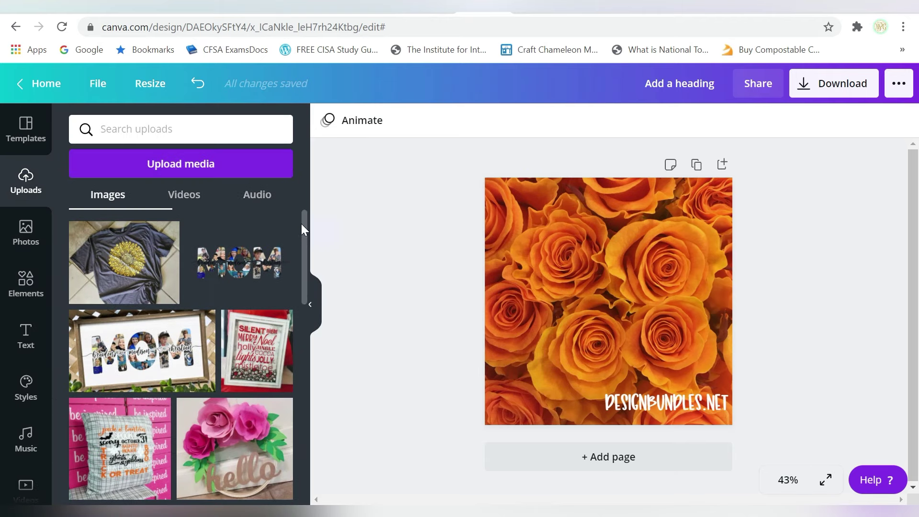
drag(301, 223, 300, 259)
click(277, 253)
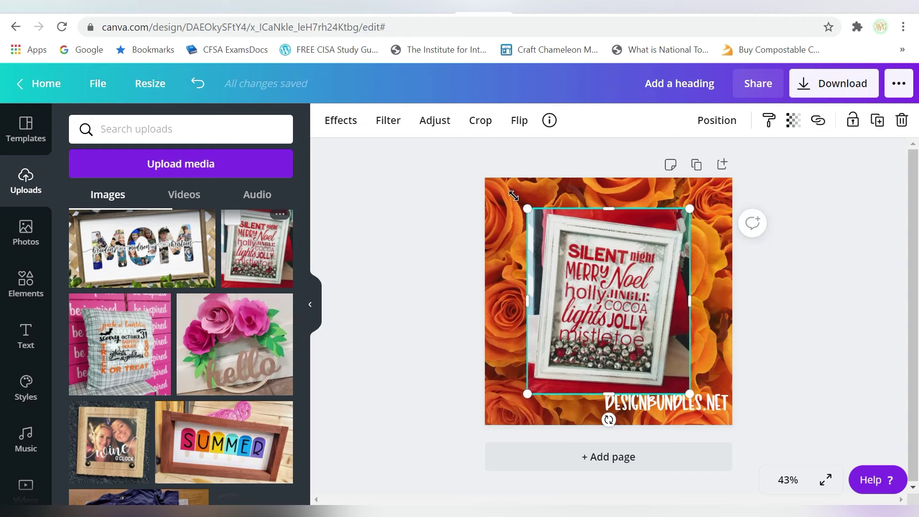
drag(527, 209, 503, 186)
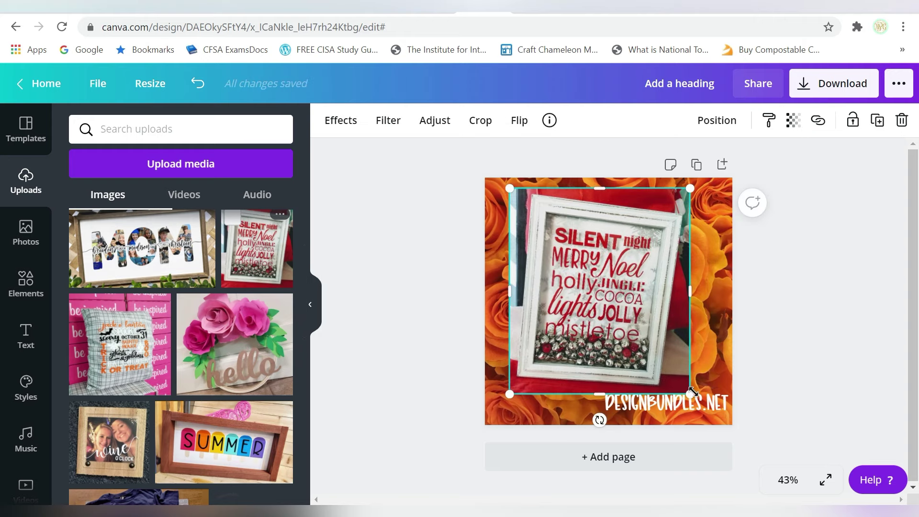
drag(691, 394, 712, 418)
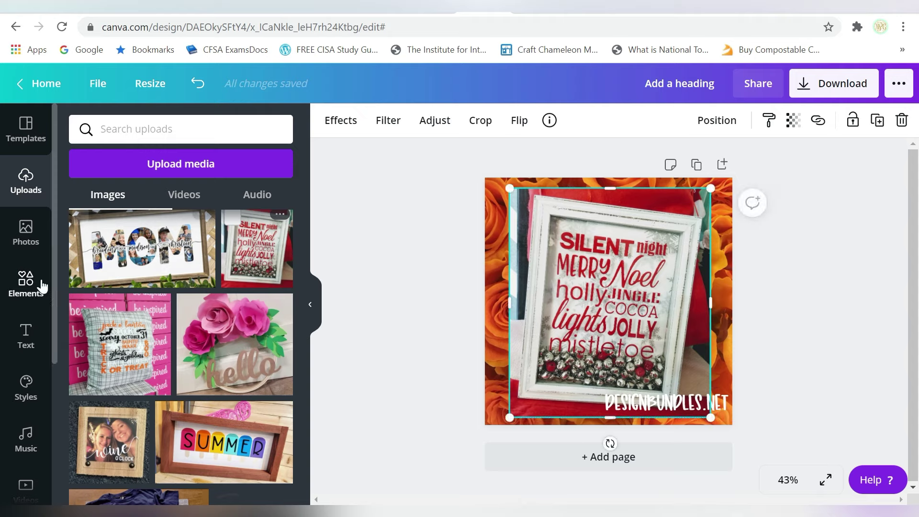
Set the design background to white brick from the recently used backgrounds
scroll(54, 355, down, 3)
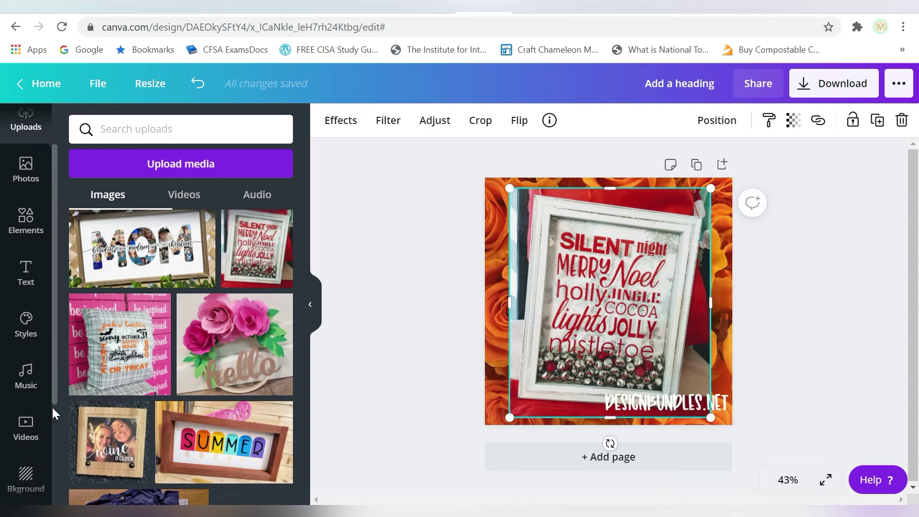
click(26, 396)
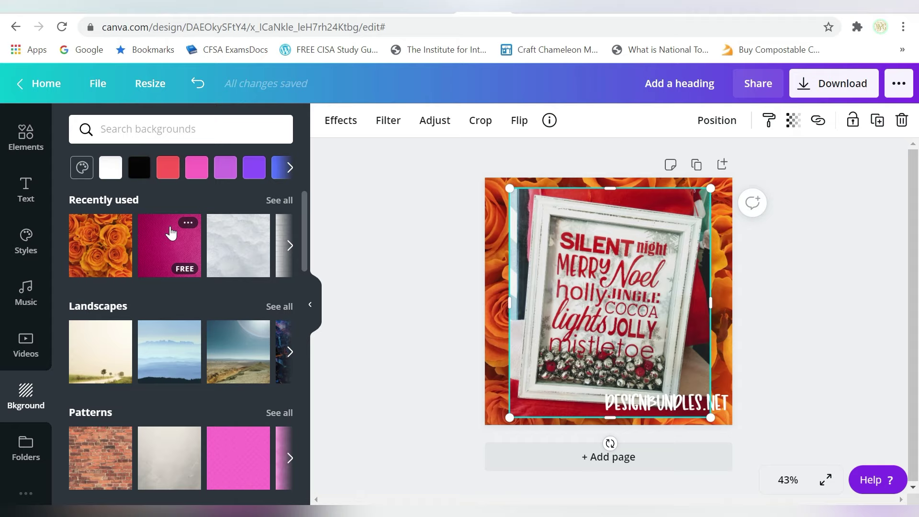
click(289, 245)
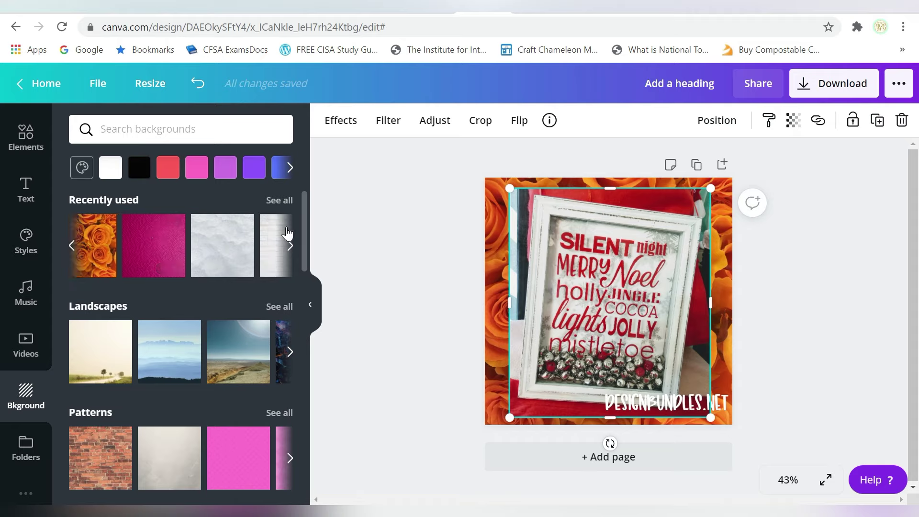
click(144, 242)
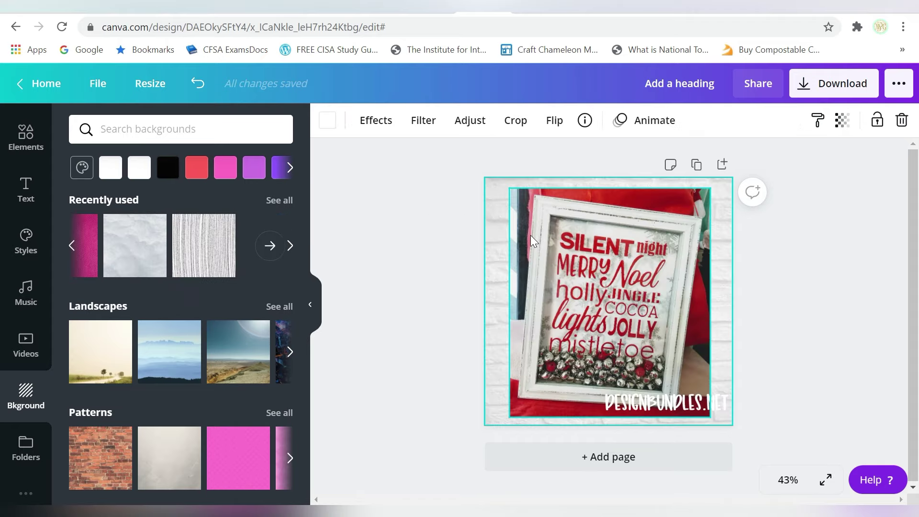
Apply Background Remover to the frame photo, enlarge it, and zoom to 75%
click(379, 123)
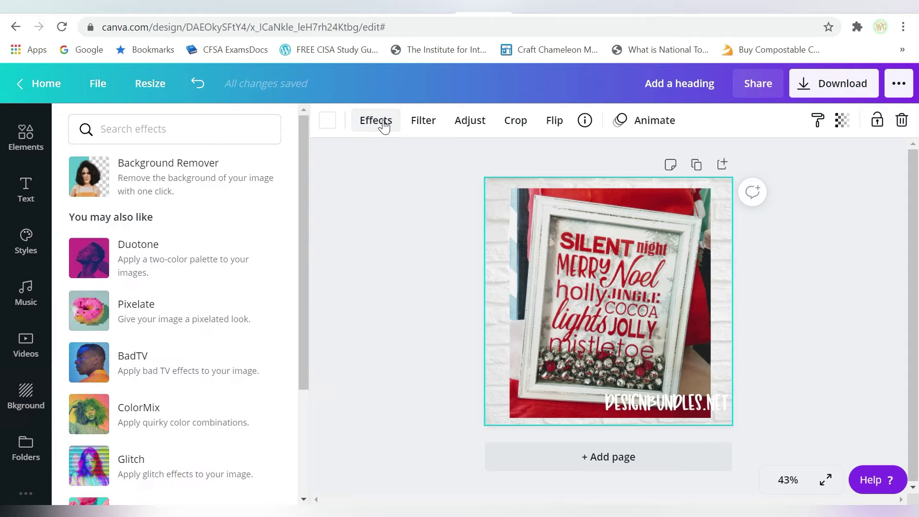
click(168, 192)
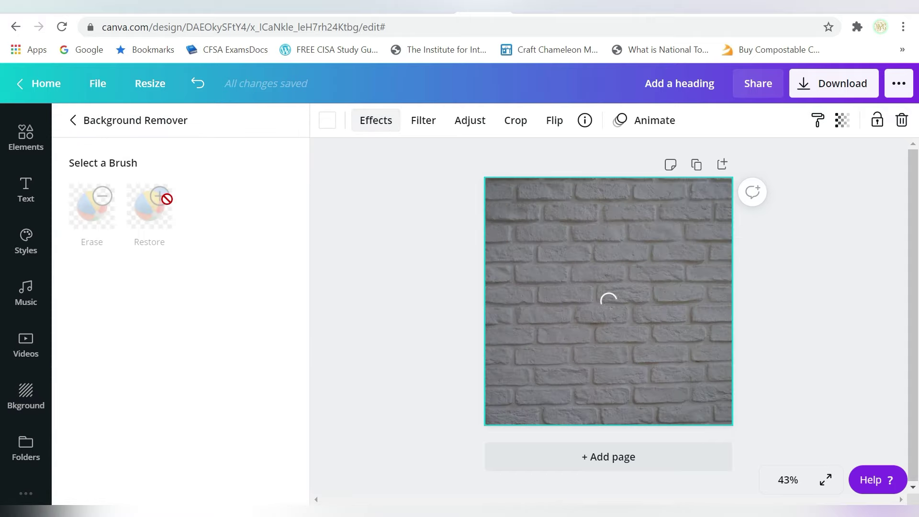
drag(527, 206, 500, 179)
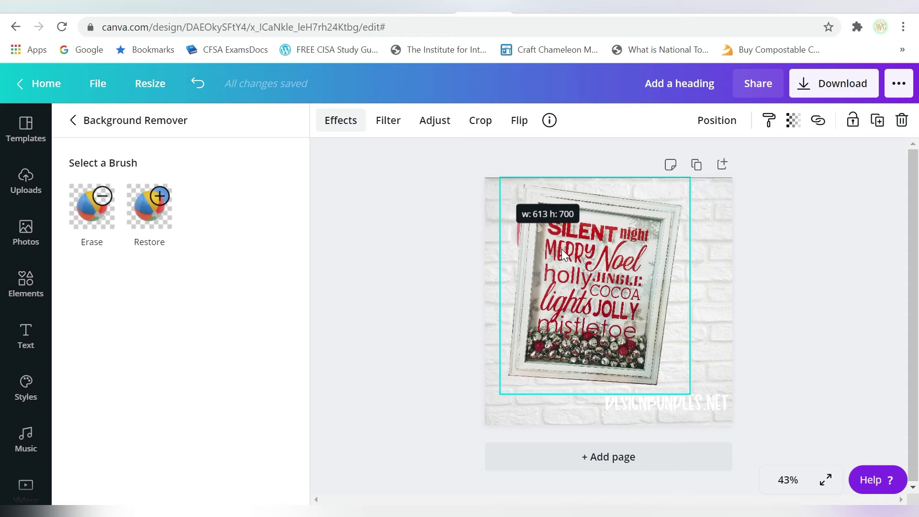
drag(689, 398, 731, 422)
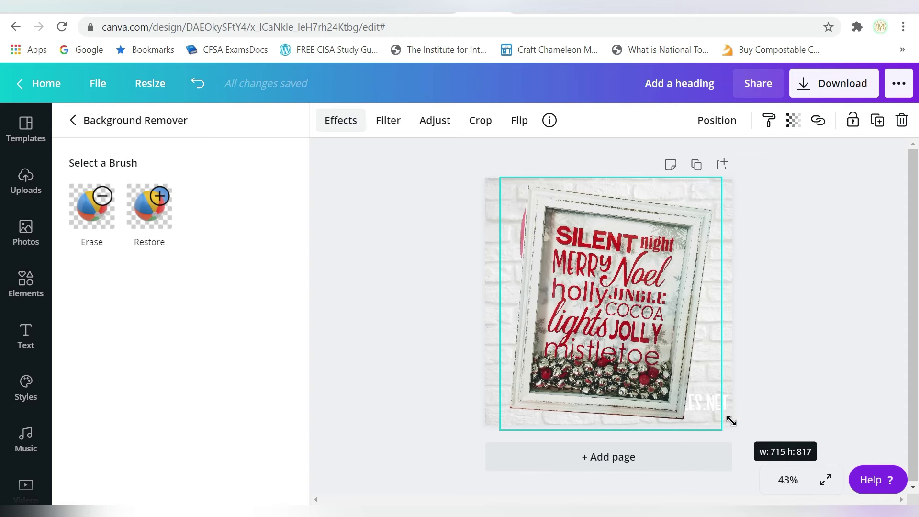
click(788, 480)
click(776, 286)
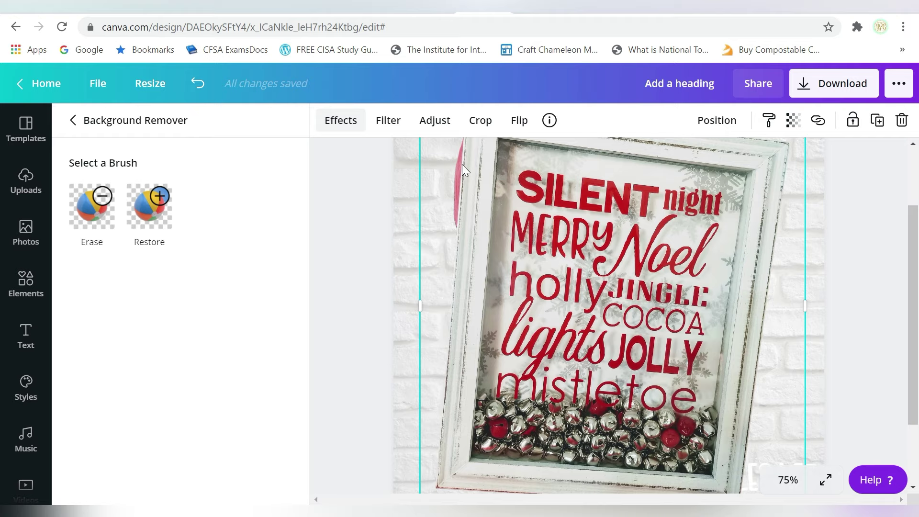
Delete the frame photo, re-add it from Uploads, and apply Background Remover again
scroll(909, 234, up, 2)
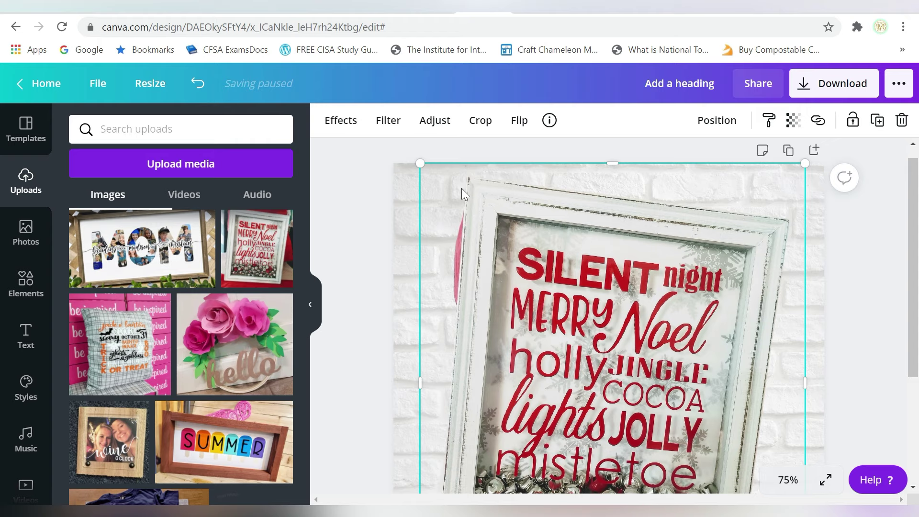
key(Delete)
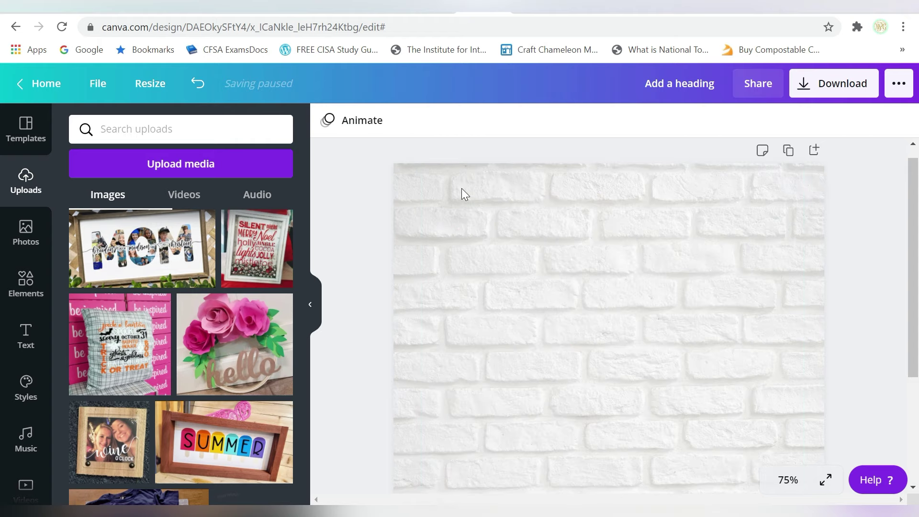
click(251, 248)
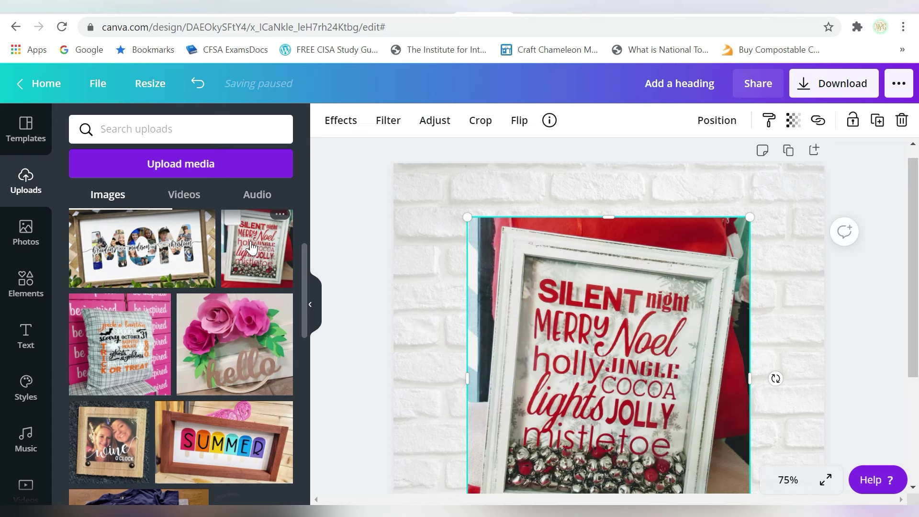
click(341, 120)
click(166, 171)
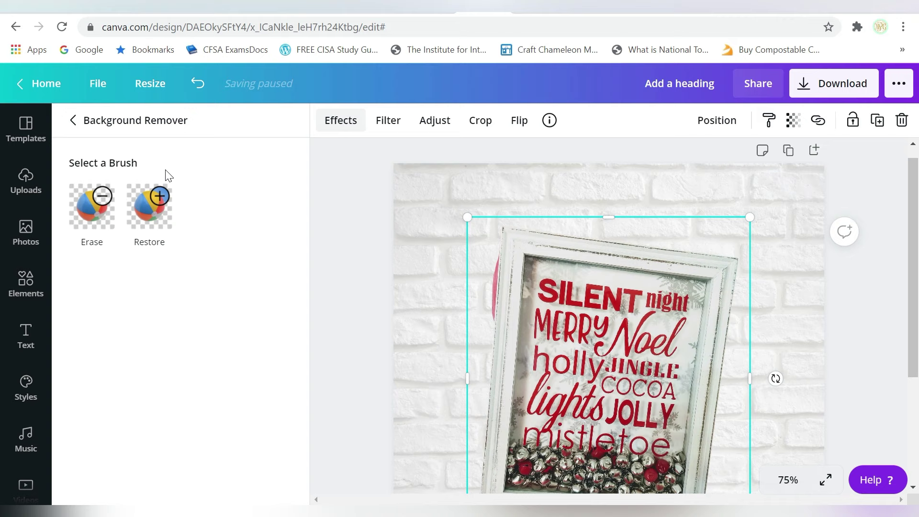
Try erasing the pink left edge and restoring the red bow, then discard those changes
click(92, 212)
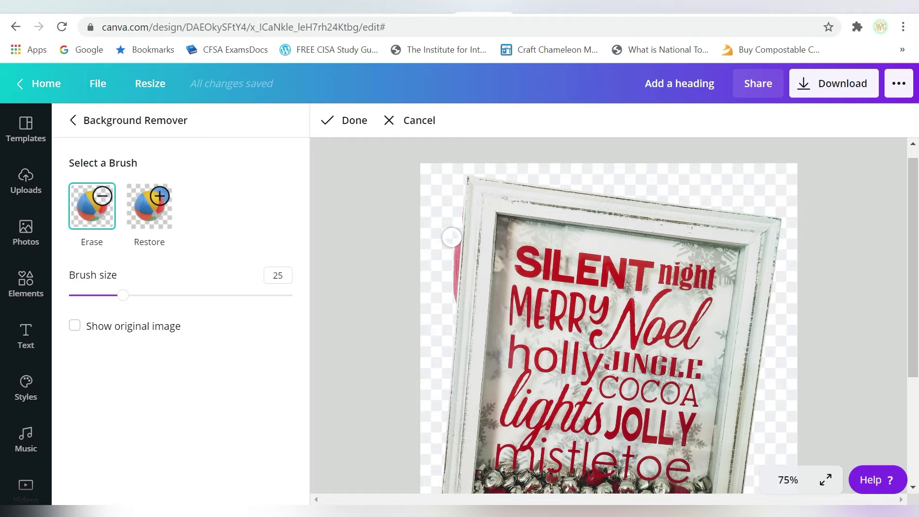
drag(451, 236, 445, 304)
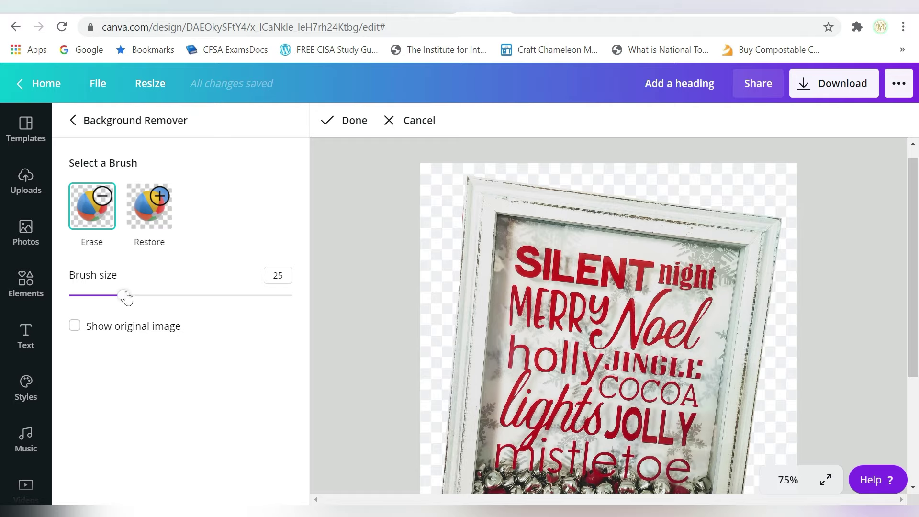
click(155, 195)
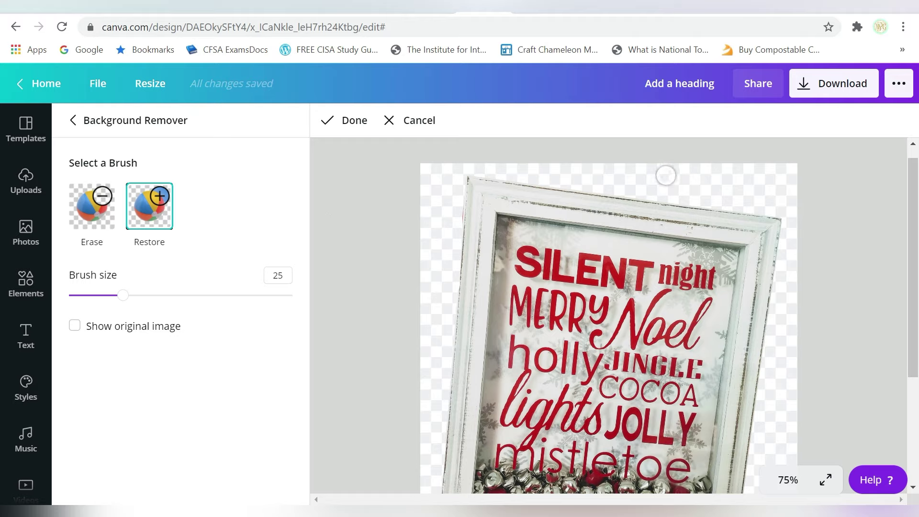
drag(665, 174, 735, 172)
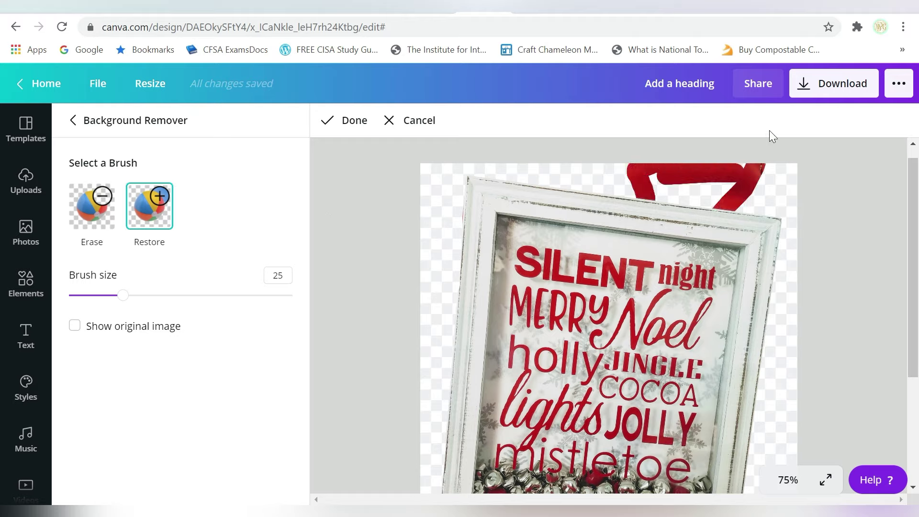
mouse_move(797, 189)
mouse_down()
mouse_move(775, 172)
mouse_move(787, 170)
mouse_move(777, 191)
mouse_move(667, 235)
mouse_move(648, 204)
mouse_move(662, 194)
mouse_move(730, 176)
mouse_move(710, 174)
mouse_move(747, 185)
mouse_move(704, 197)
mouse_up()
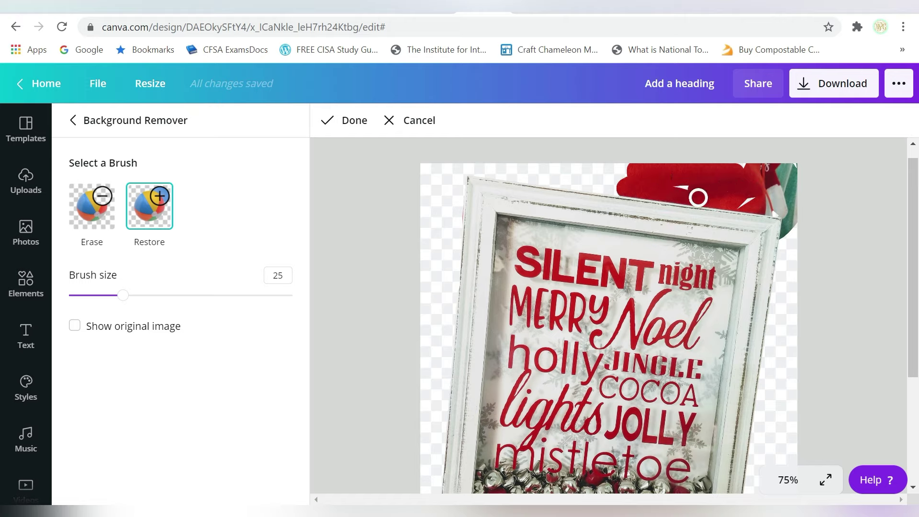
click(416, 122)
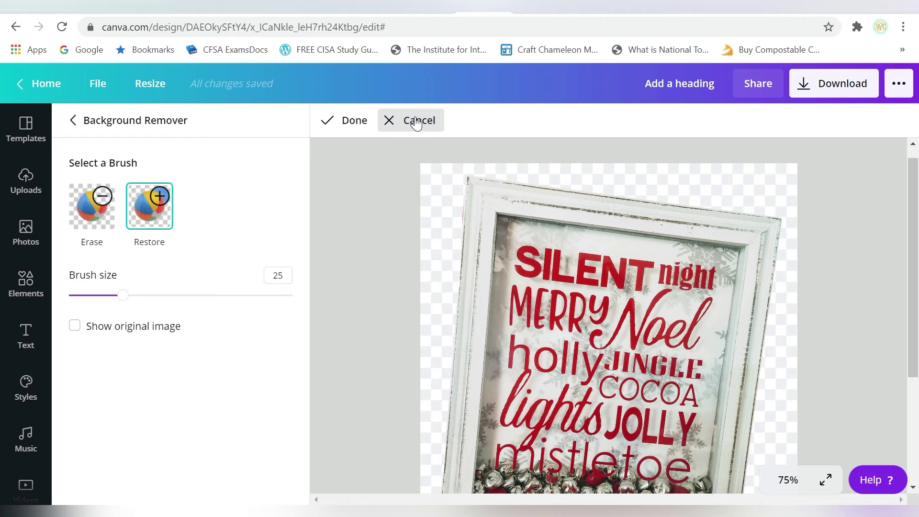
Finish background removal, move the frame photo up-left, then delete it
click(330, 120)
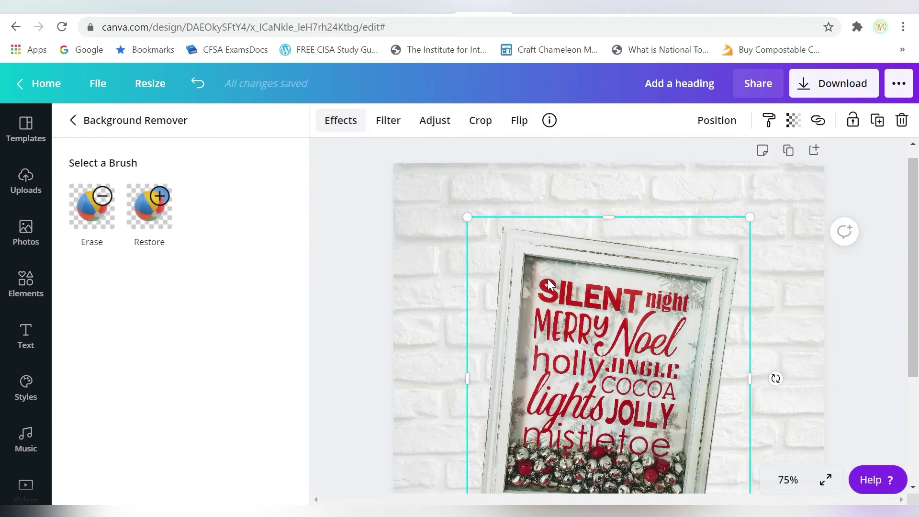
drag(564, 312, 551, 259)
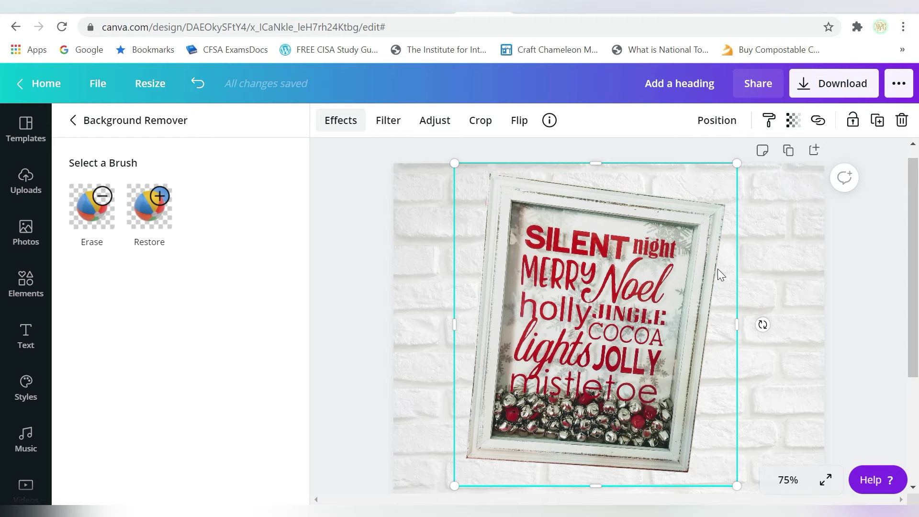
key(Delete)
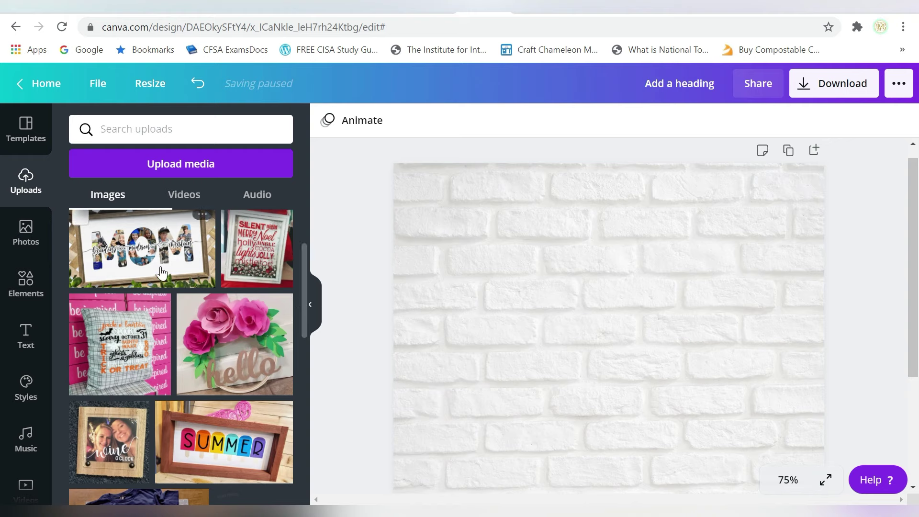
click(141, 249)
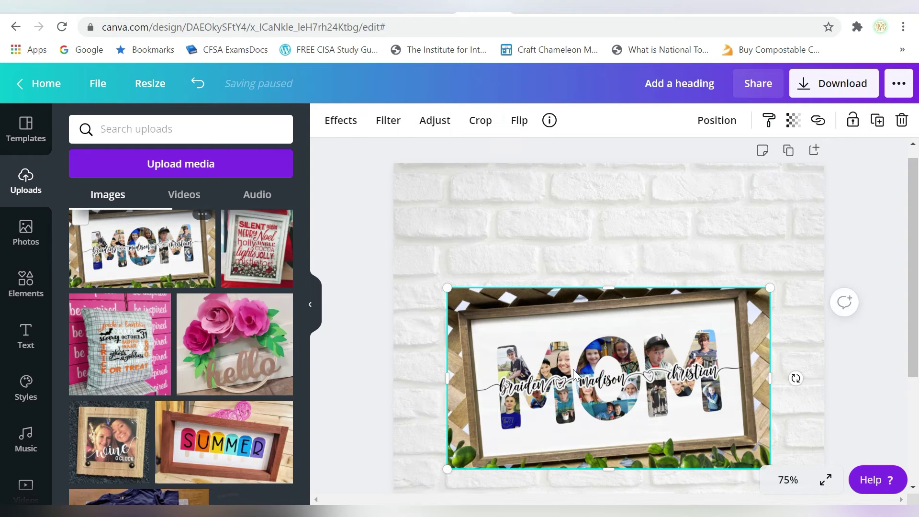
drag(574, 370, 550, 278)
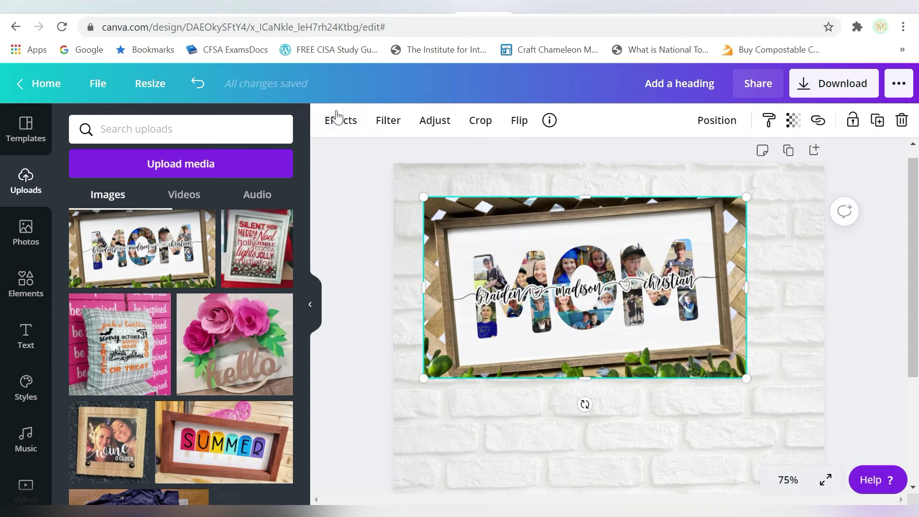
click(336, 119)
click(172, 184)
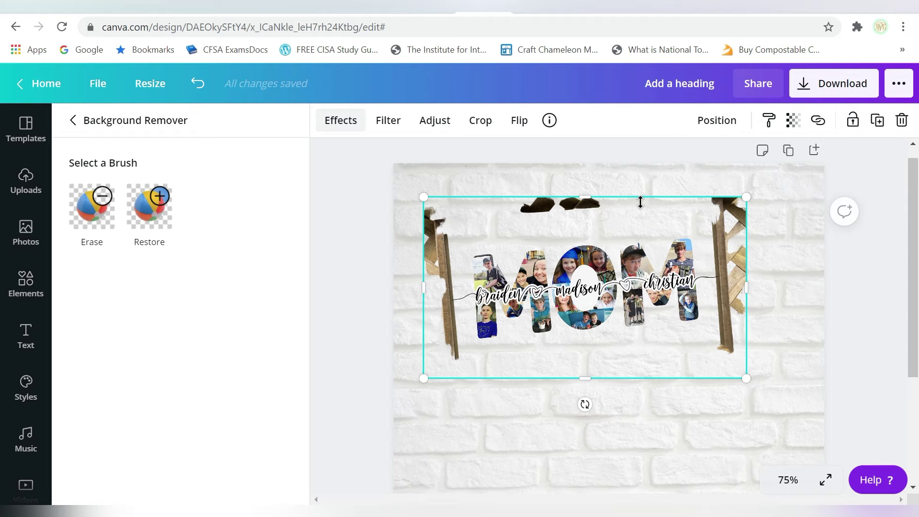
key(Delete)
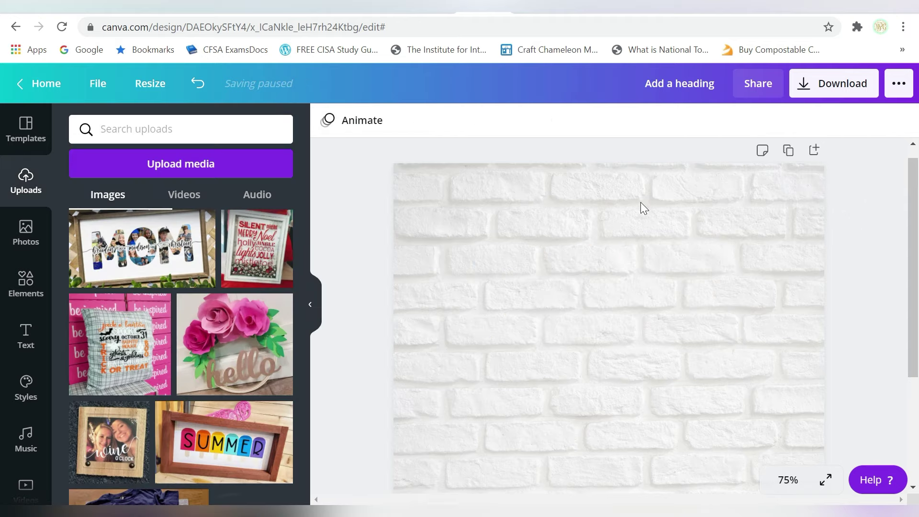
click(227, 366)
drag(551, 320, 531, 259)
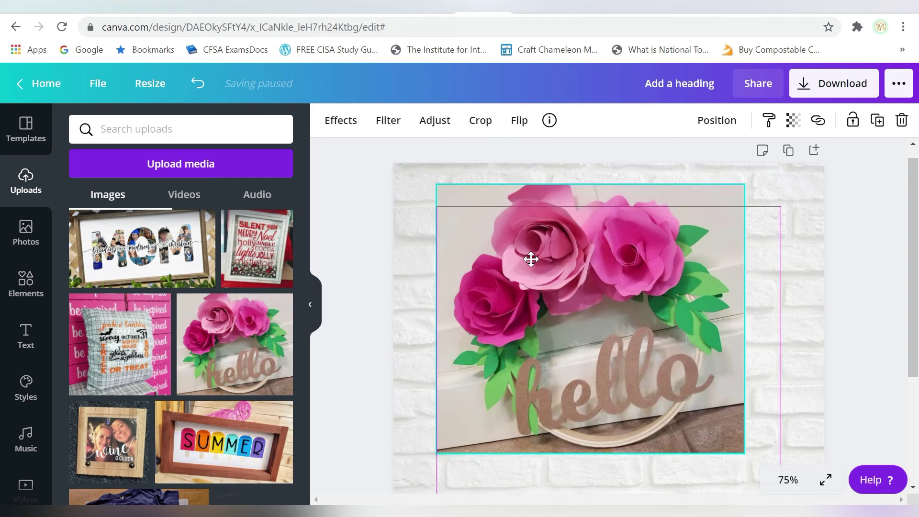
click(327, 126)
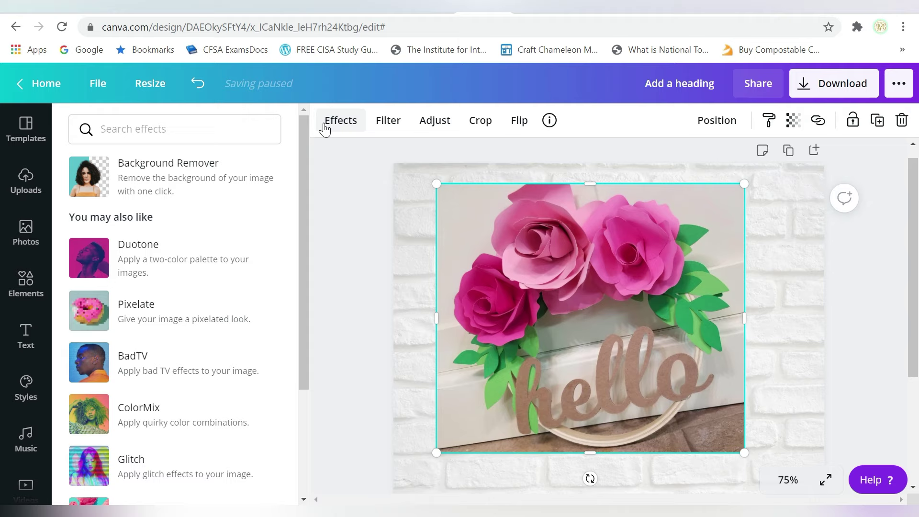
click(204, 187)
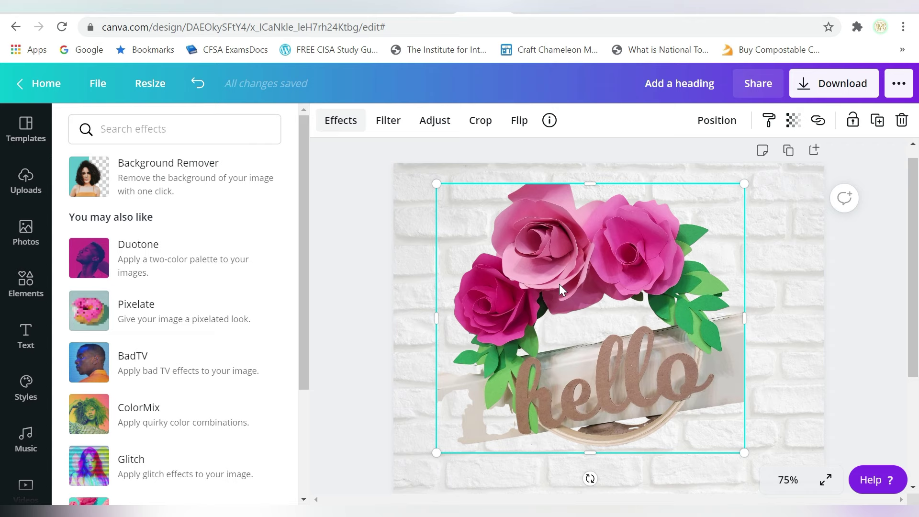
key(Delete)
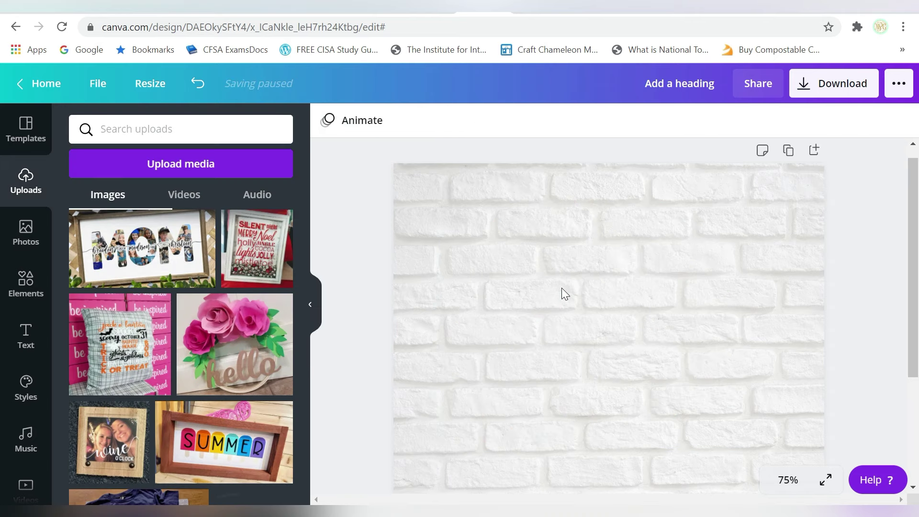